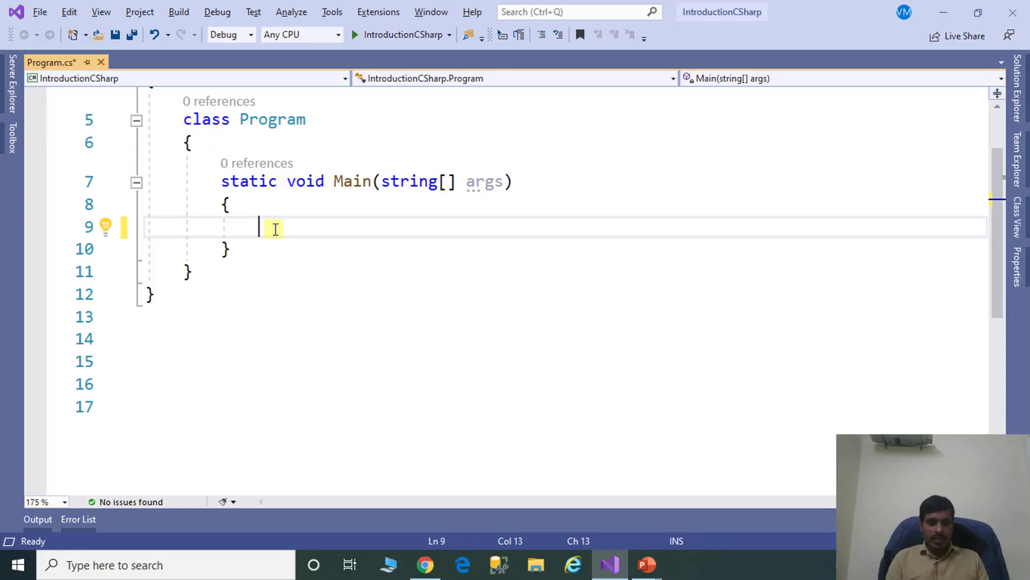
text(int age = 10;)
Highlight age, 10 and int in the int age = 10 declaration to explain each part
key(Down)
key(Down)
double_click(310, 229)
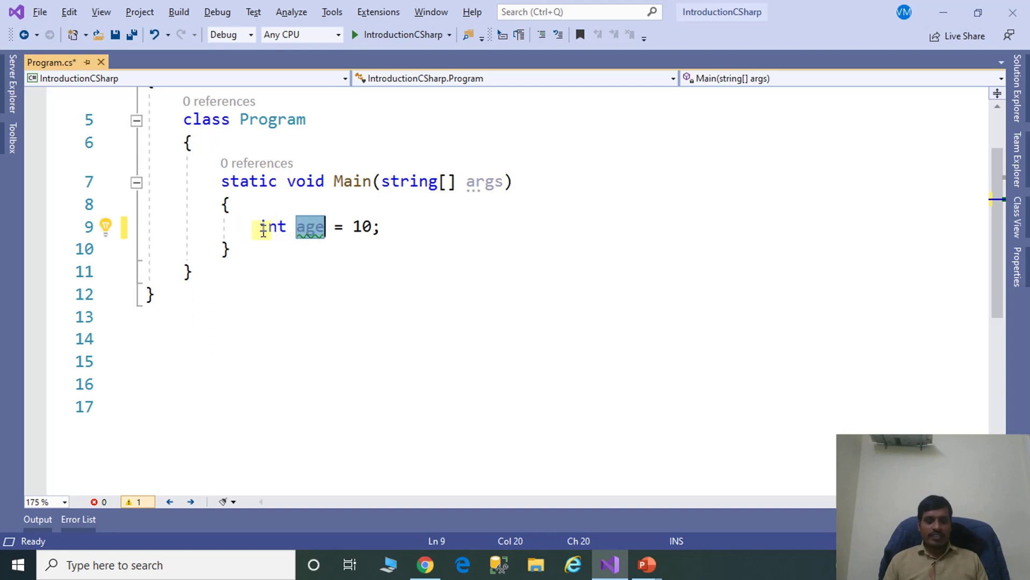
mouse_move(272, 226)
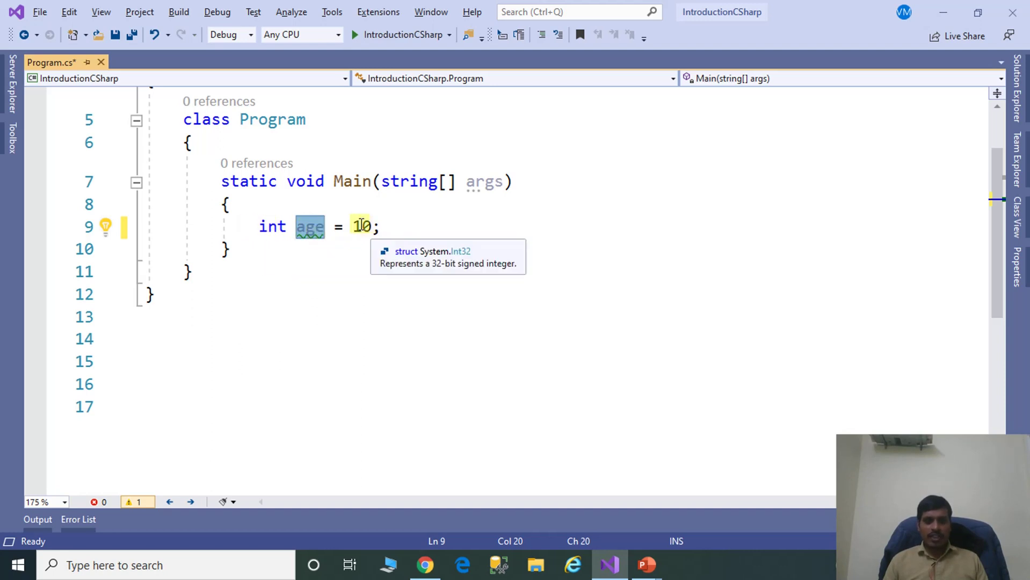
click(362, 227)
double_click(362, 227)
click(272, 226)
double_click(271, 227)
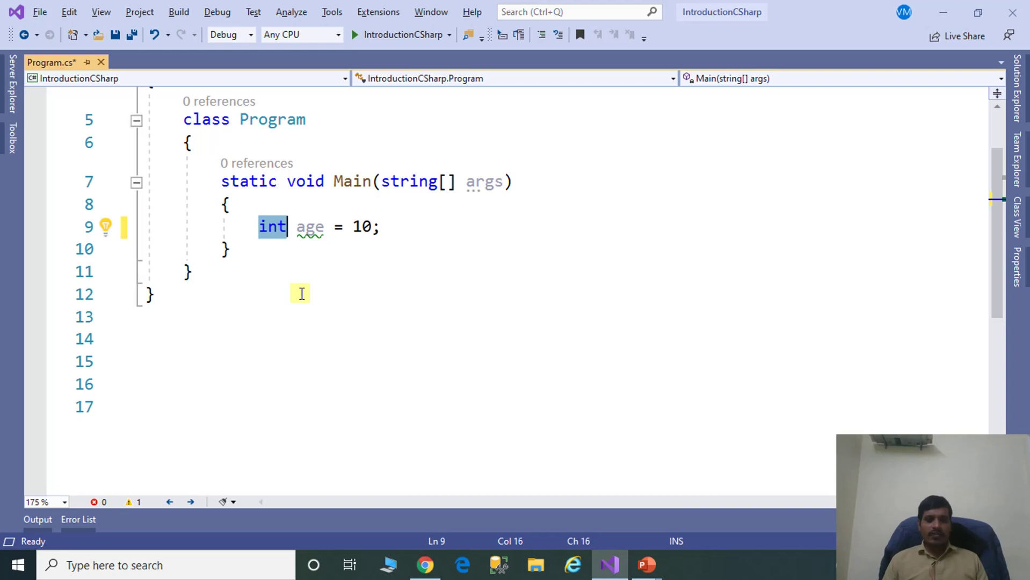
click(385, 232)
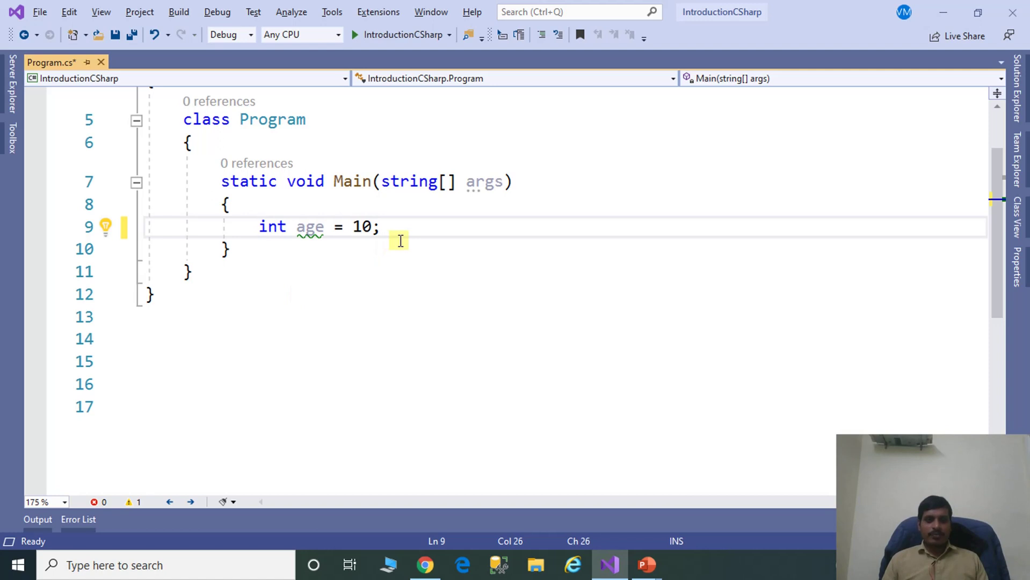
double_click(310, 228)
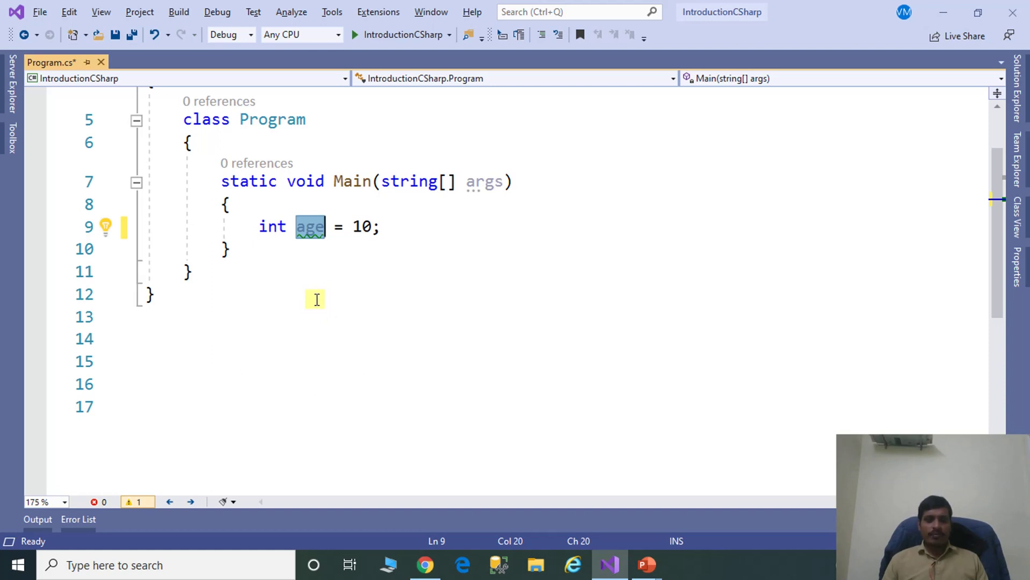
click(310, 273)
double_click(305, 227)
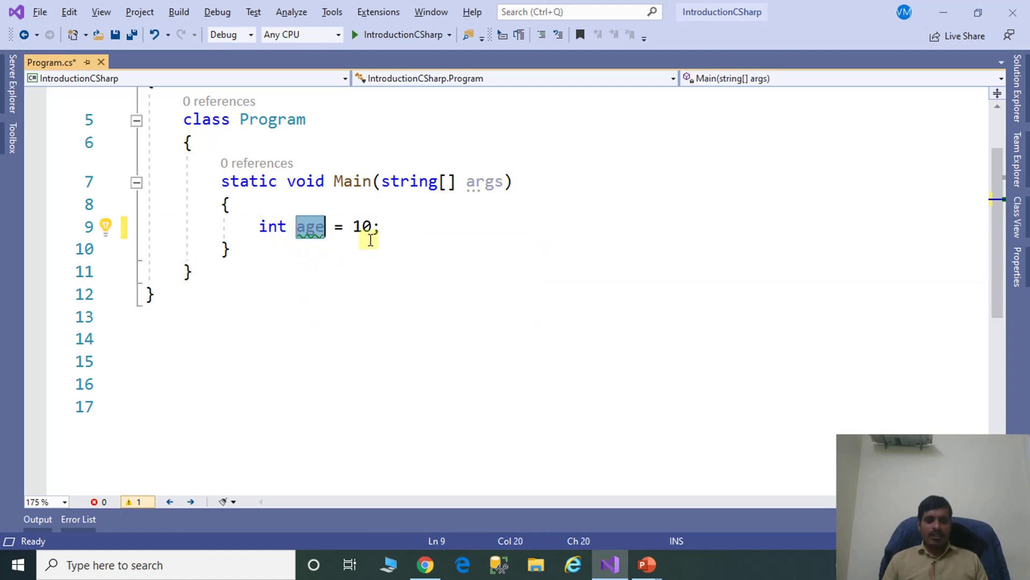
drag(353, 227, 372, 226)
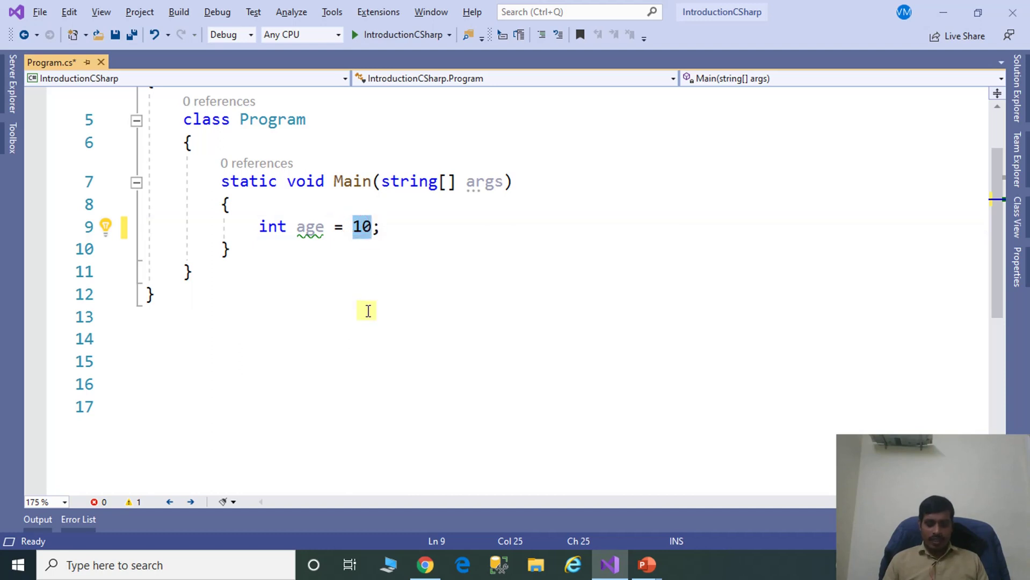
key(BackSpace)
text(4.35)
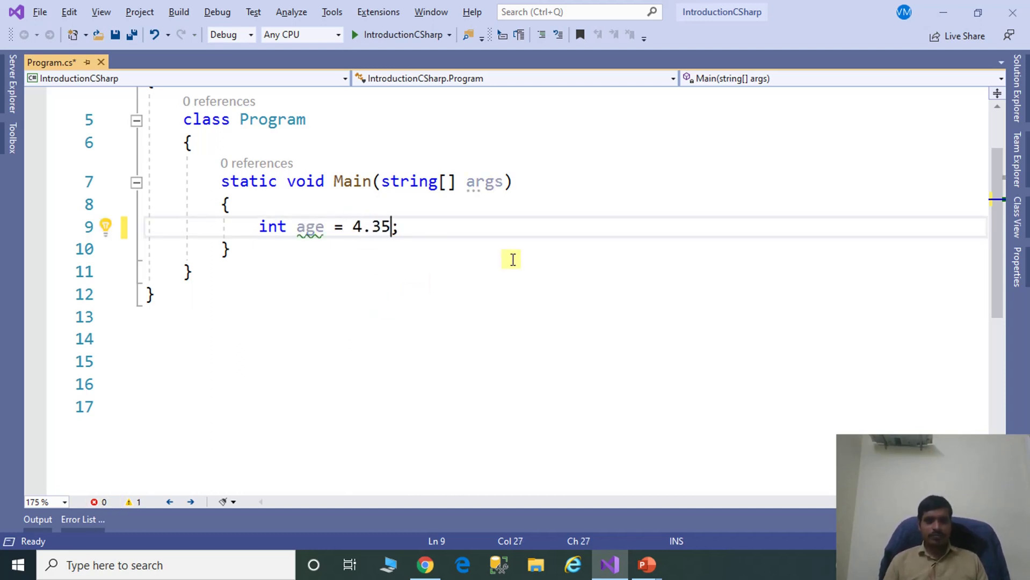
click(513, 259)
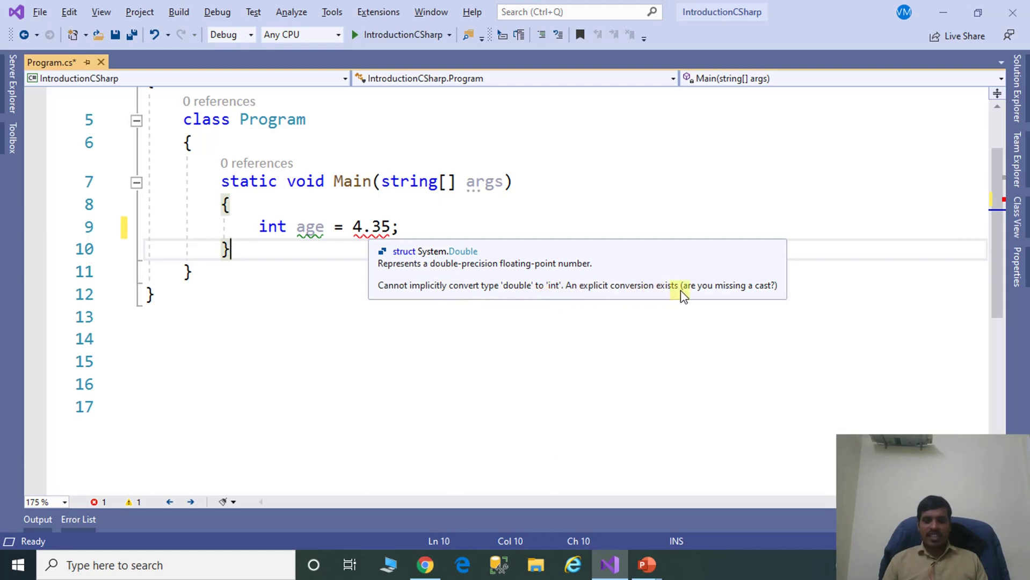
click(521, 213)
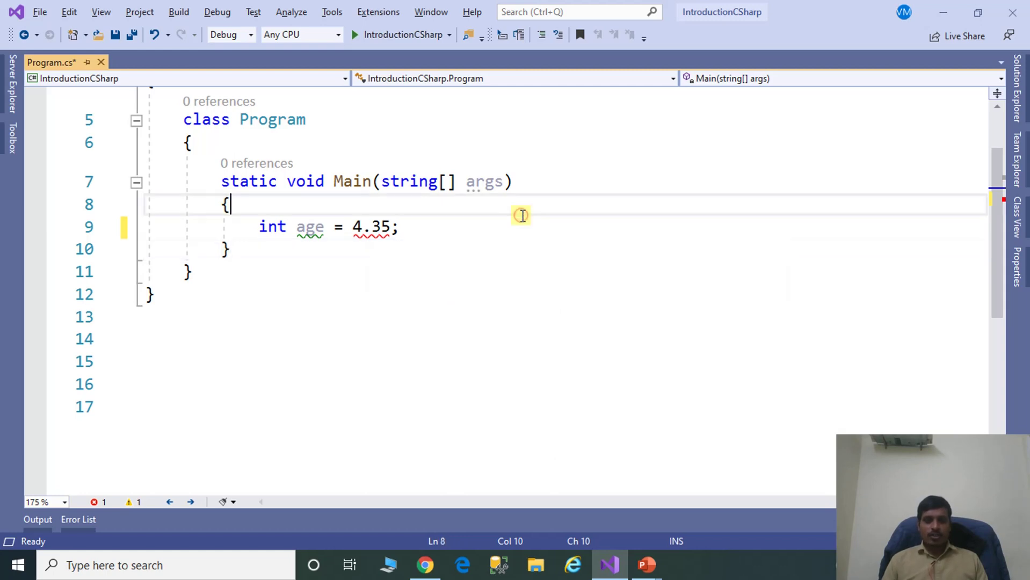
double_click(309, 227)
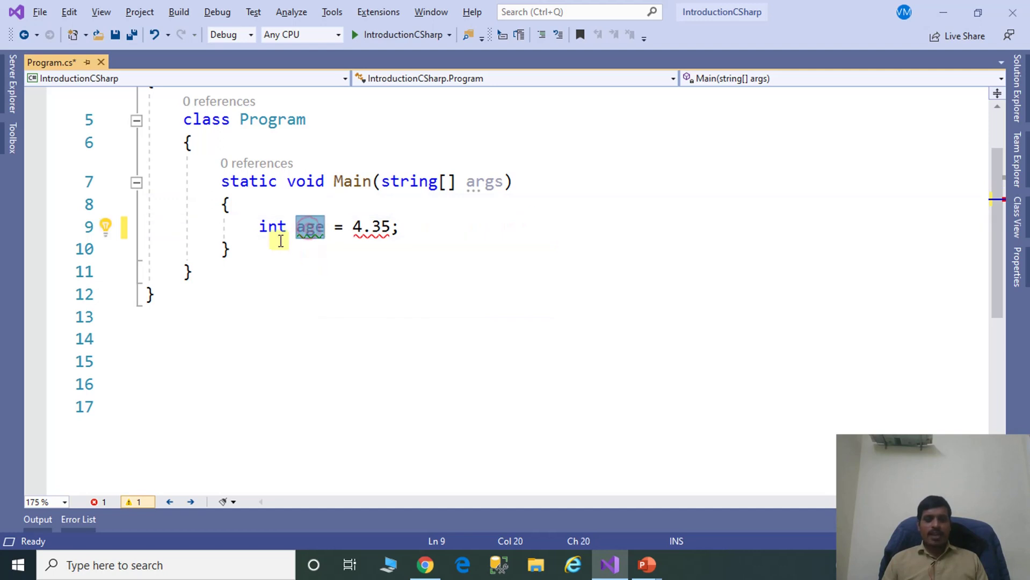
click(363, 227)
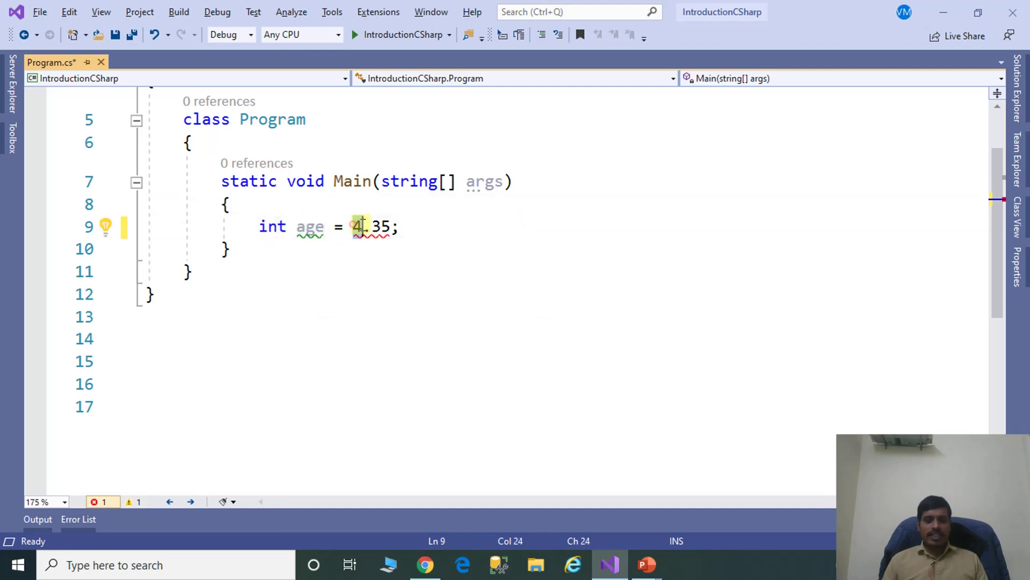
drag(364, 226, 397, 227)
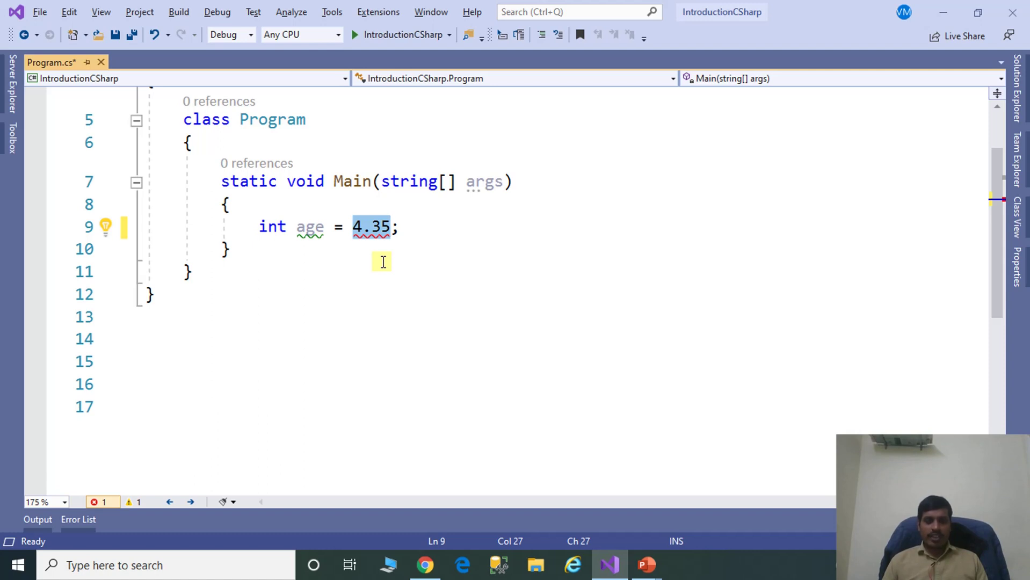
key(BackSpace)
text(10)
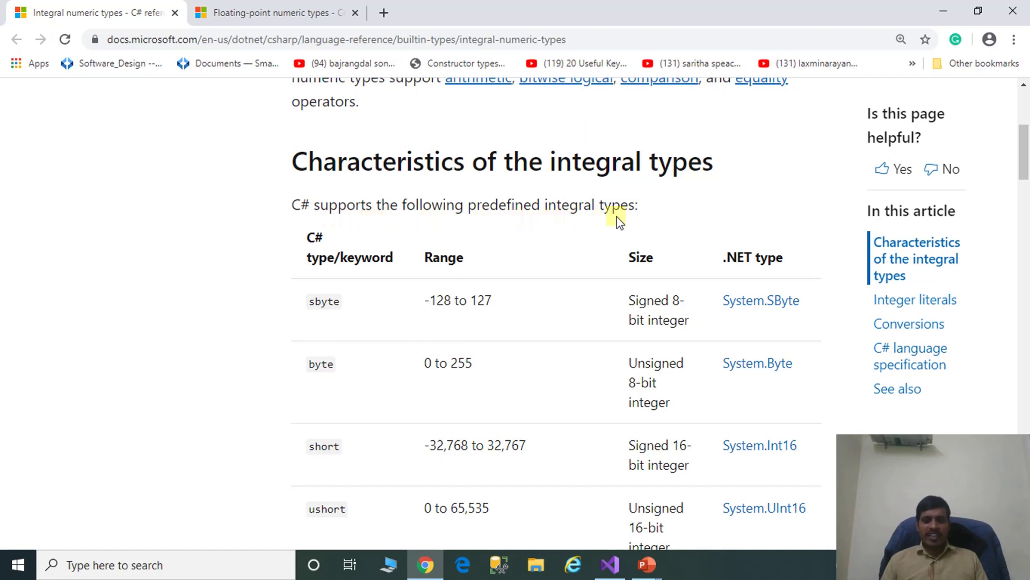
scroll(482, 298, down, 2)
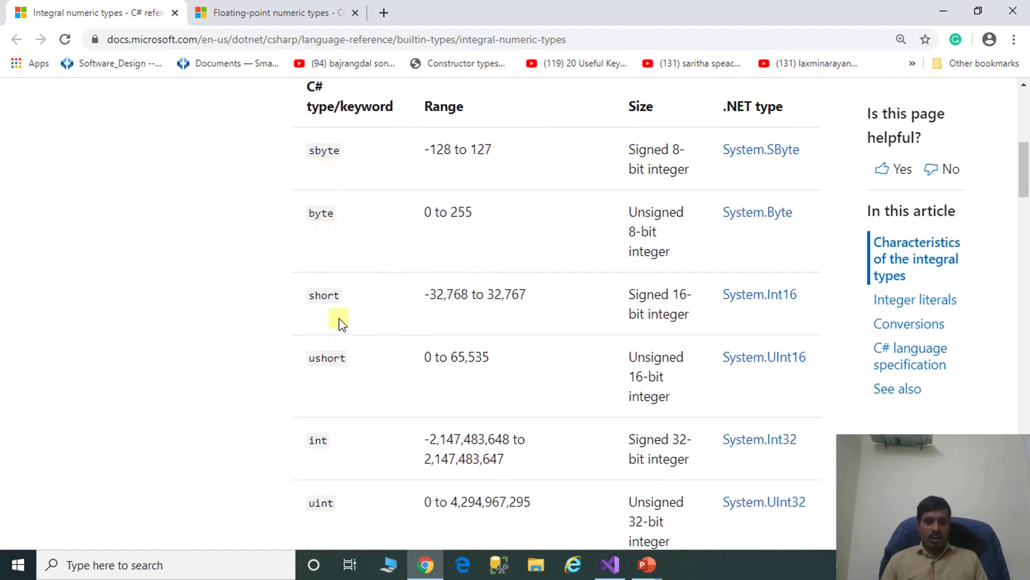
scroll(346, 330, down, 2)
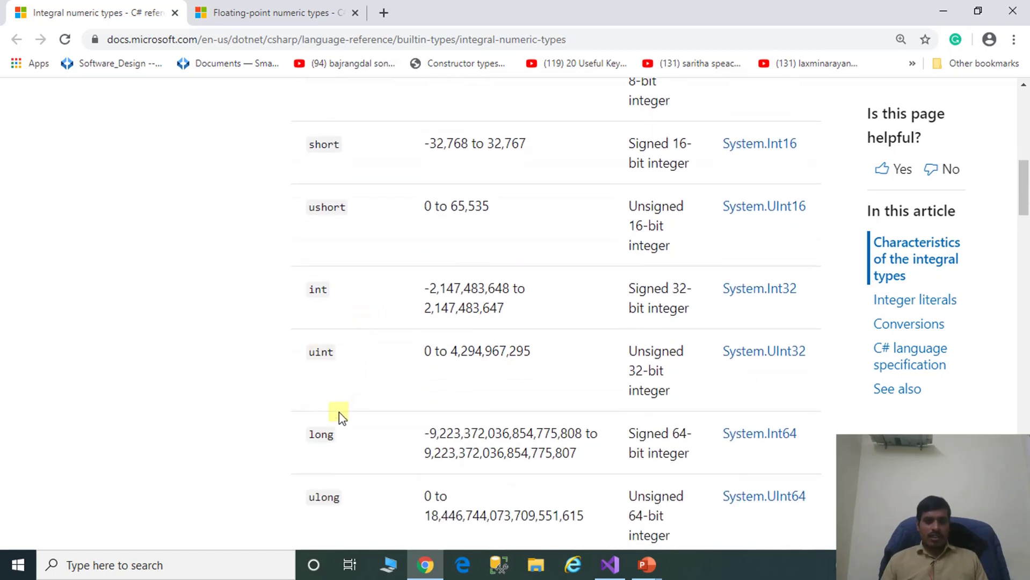
scroll(337, 414, down, 1)
scroll(330, 362, up, 4)
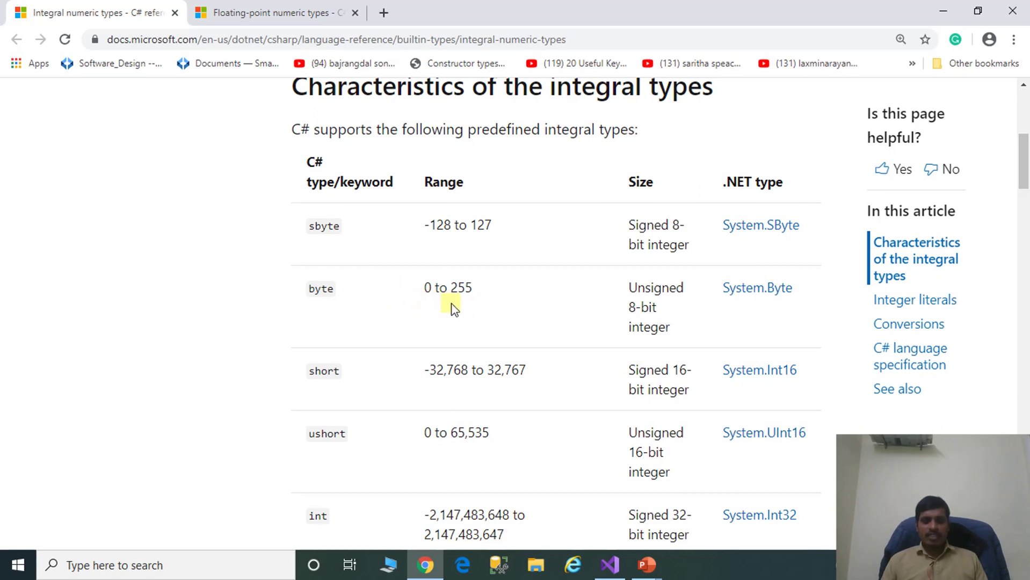
scroll(405, 304, down, 1)
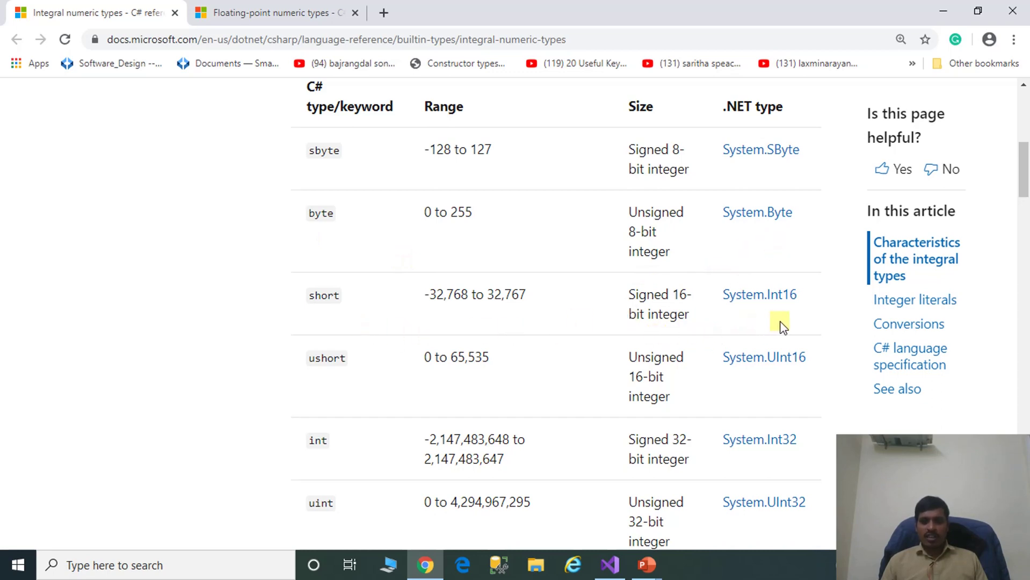
scroll(333, 231, down, 1)
scroll(333, 258, down, 2)
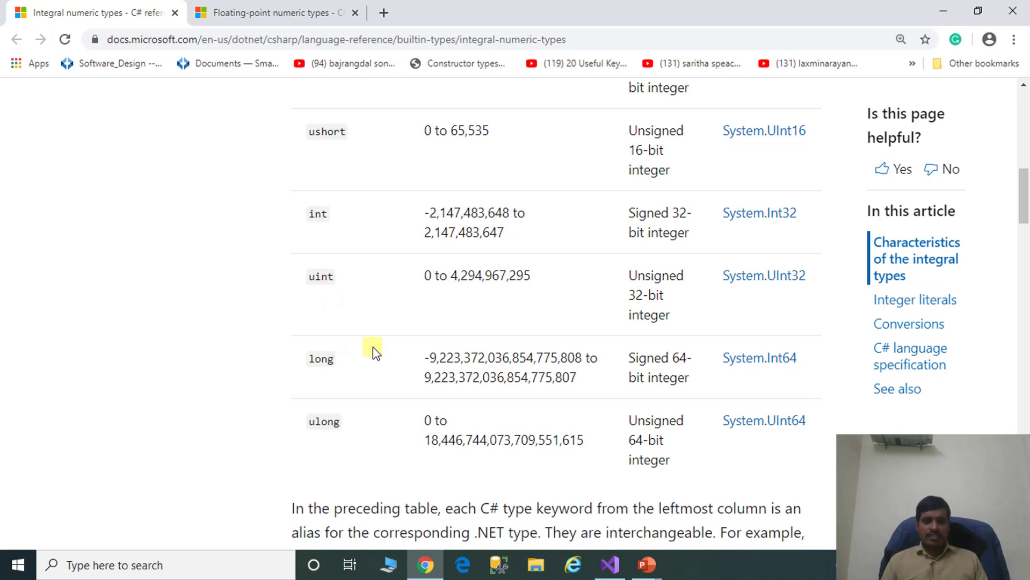
Highlight float's approximate range on the floating-point types page, then return to the integral types tab
key(ctrl+Tab)
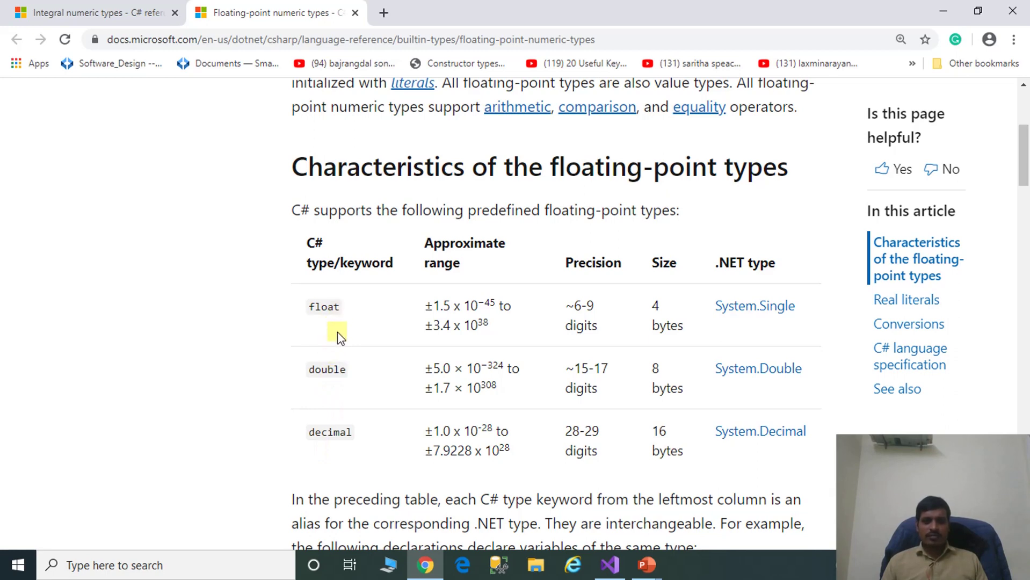
drag(420, 304, 484, 324)
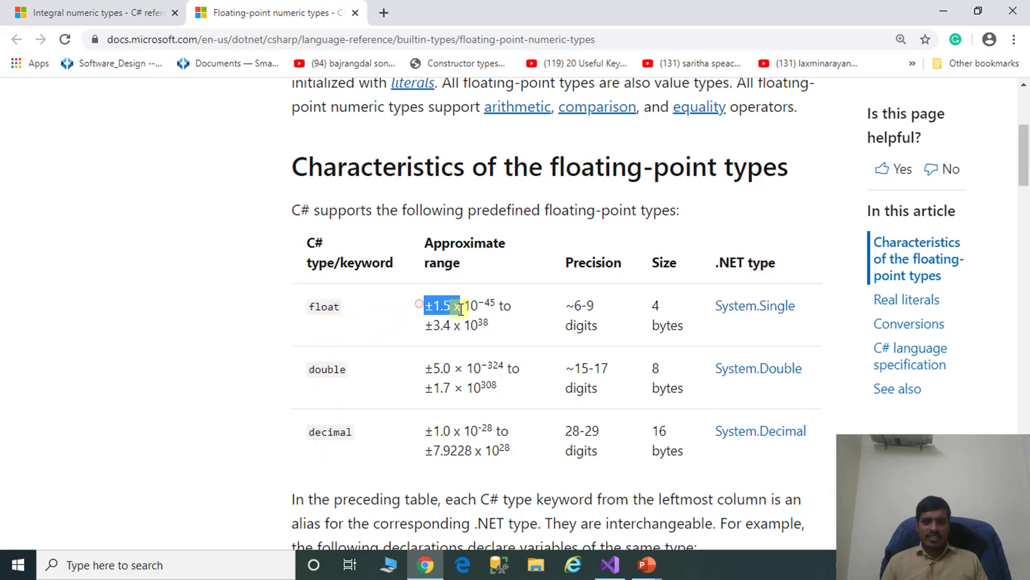
click(484, 324)
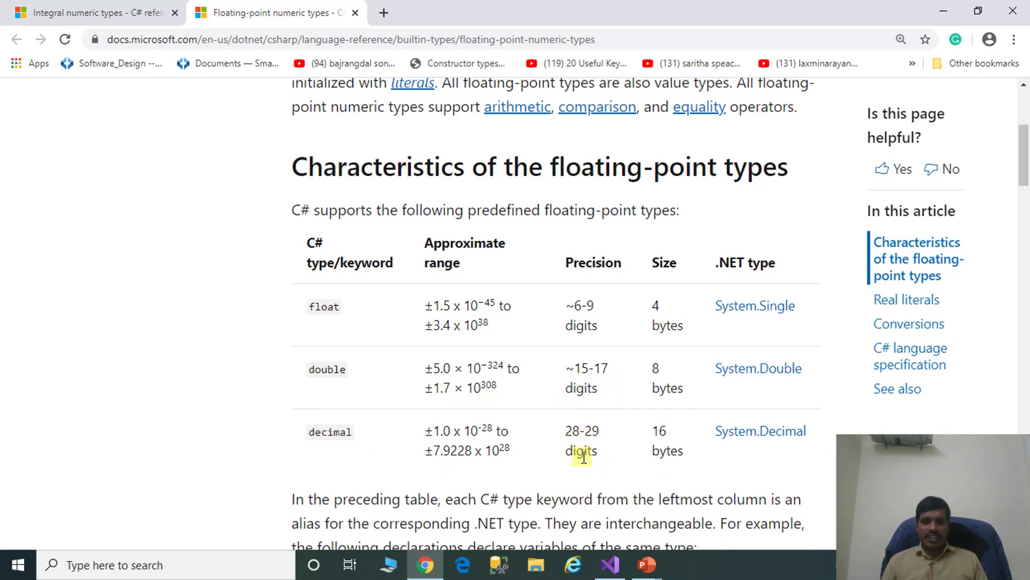
key(ctrl+shift+Tab)
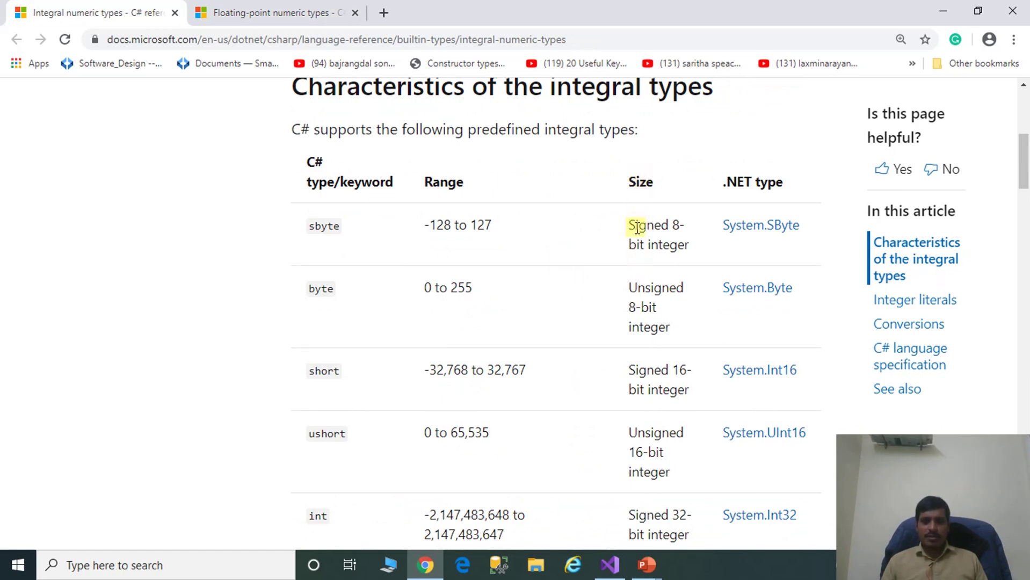
Write Console.WriteLine(sizeof(int)), run it to print 4, and check the integral types docs
key(alt+Tab)
text(cw)
key(Tab)
key(Tab)
text(si)
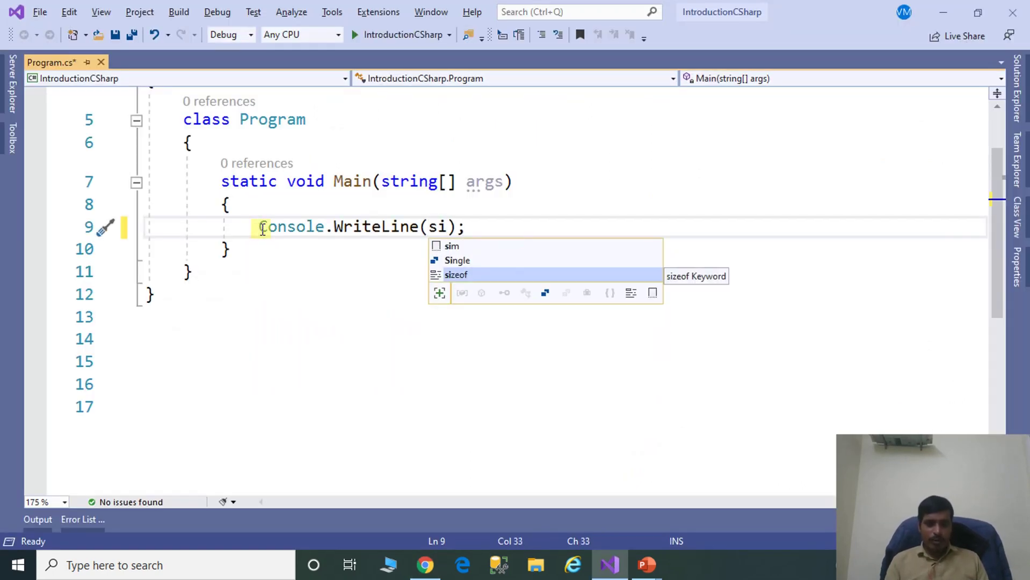
key(Tab)
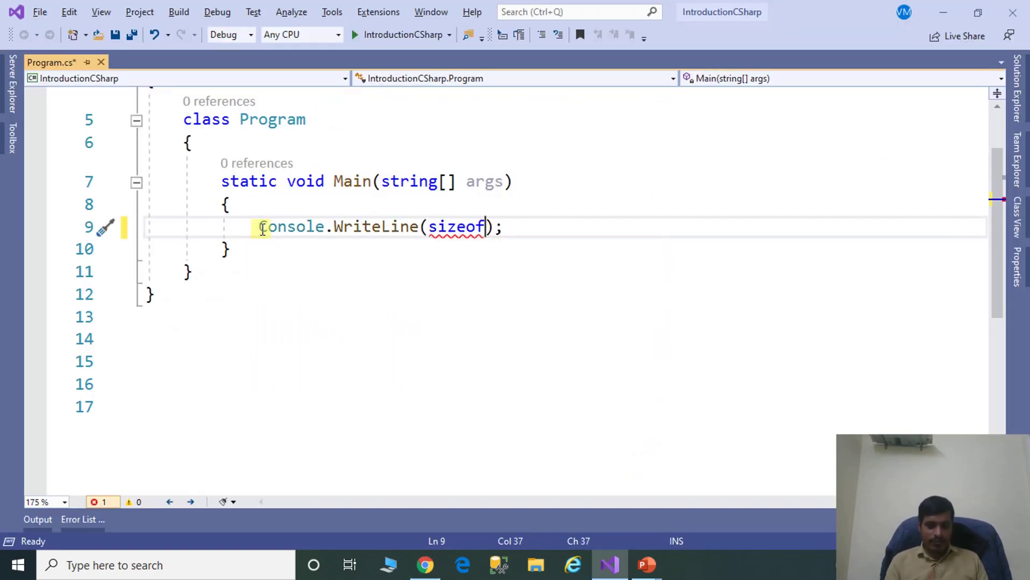
text((int))
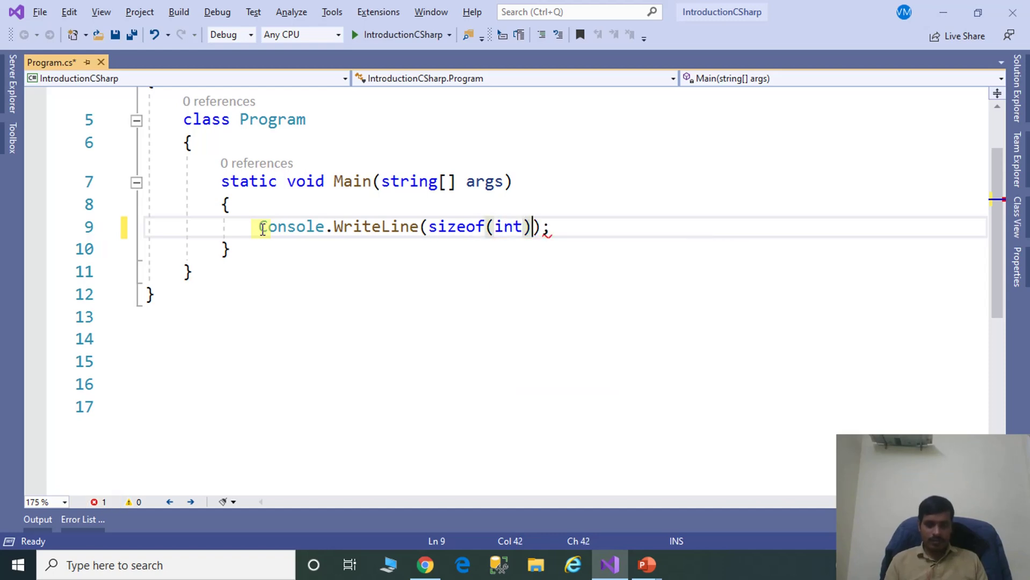
key(End)
key(ctrl+F5)
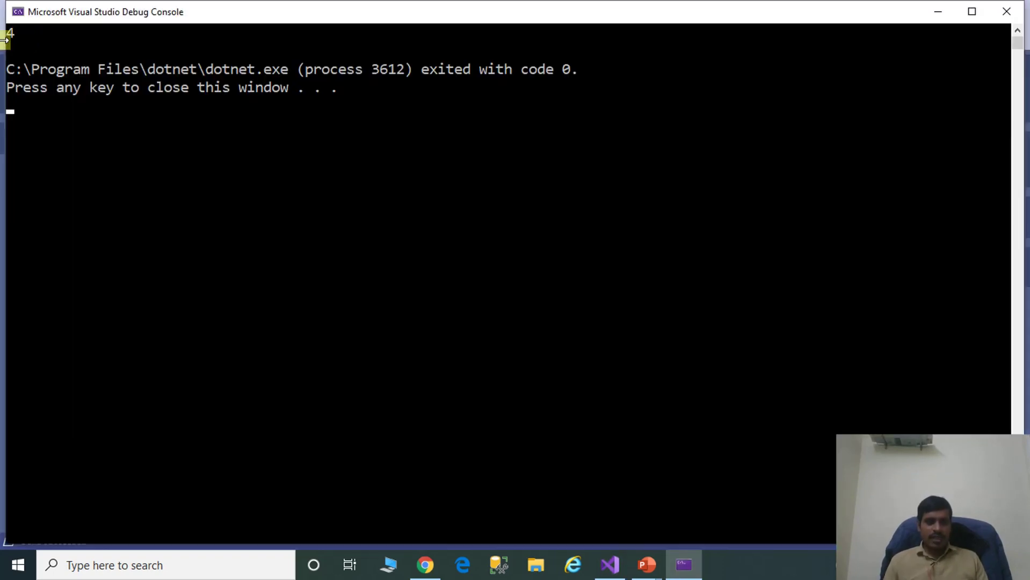
key(alt+Tab)
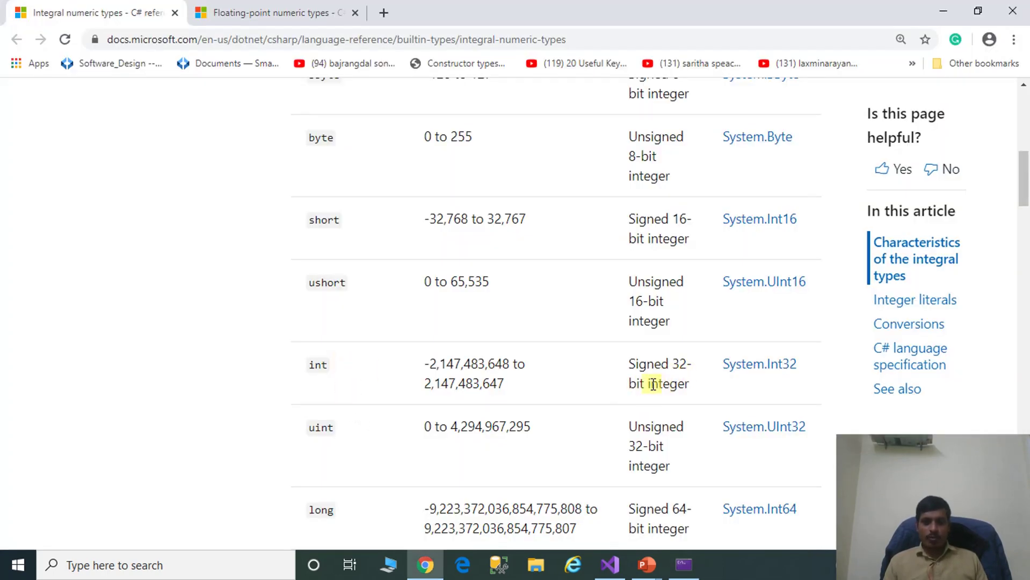
key(alt+Tab)
Add a Console.WriteLine(sizeof(long)) line and run the program, printing 4 and 8
key(Return)
text(cw)
key(Tab)
key(Tab)
text(si)
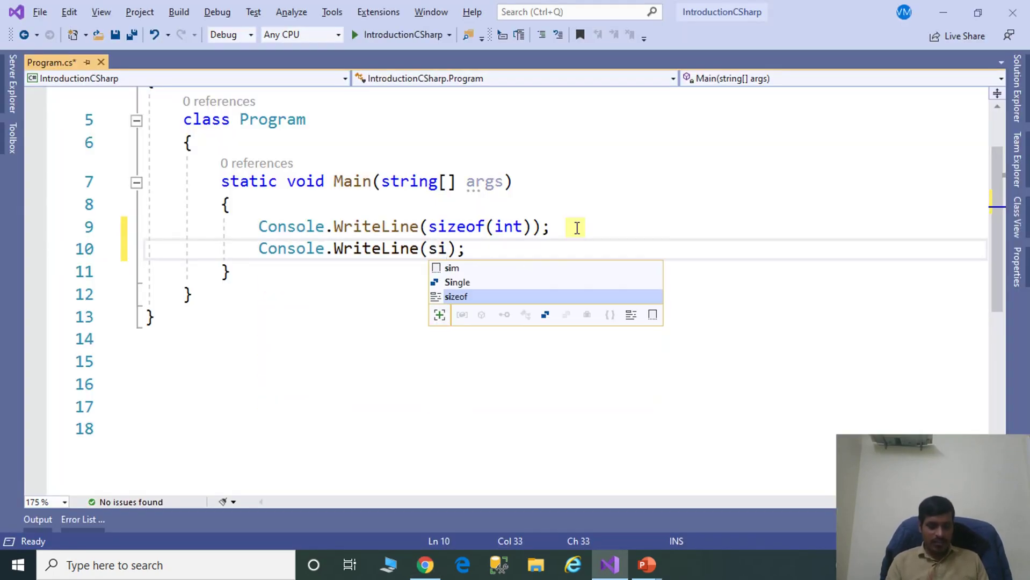
text(zeof)
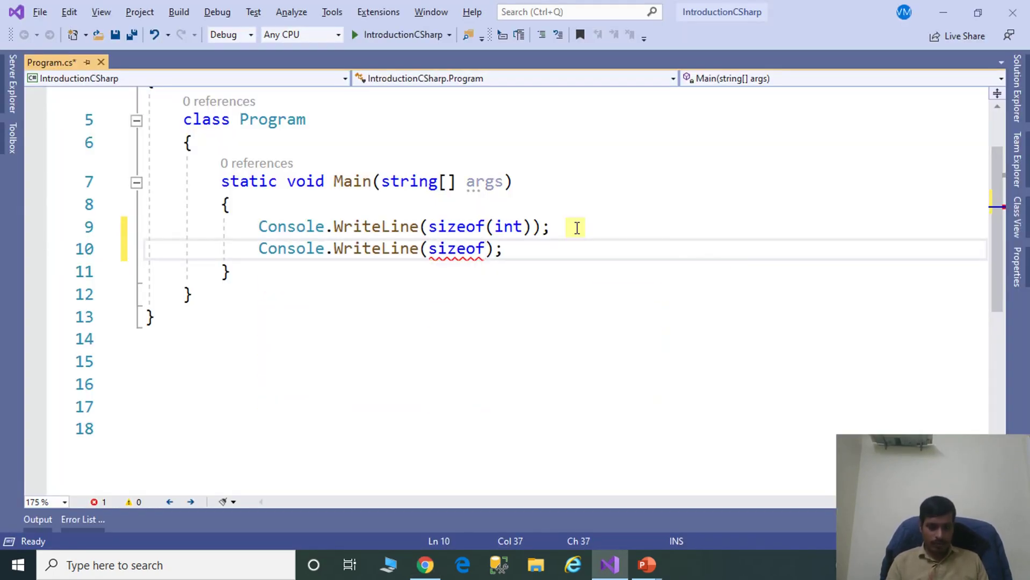
text((lo)
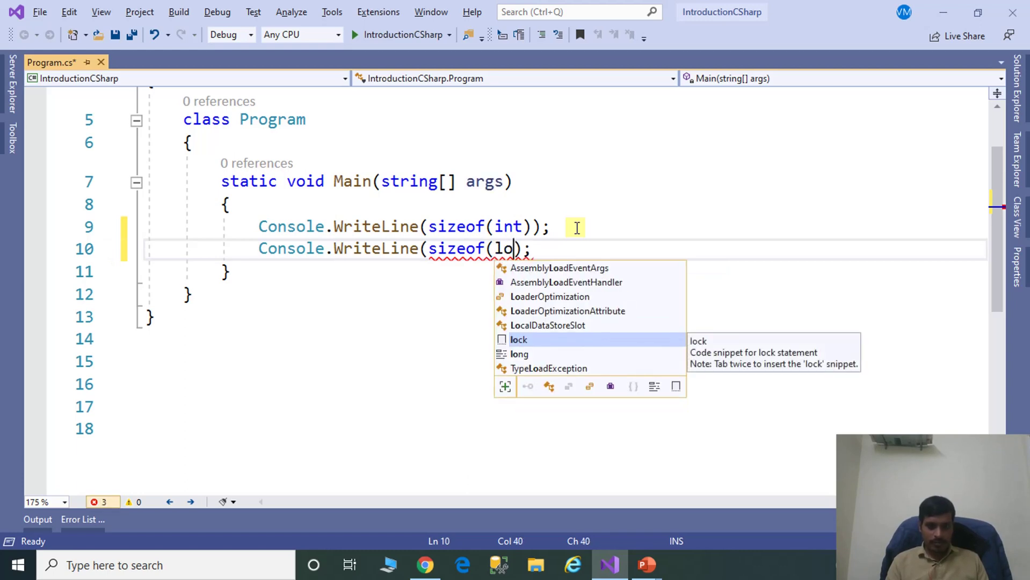
text(ng)
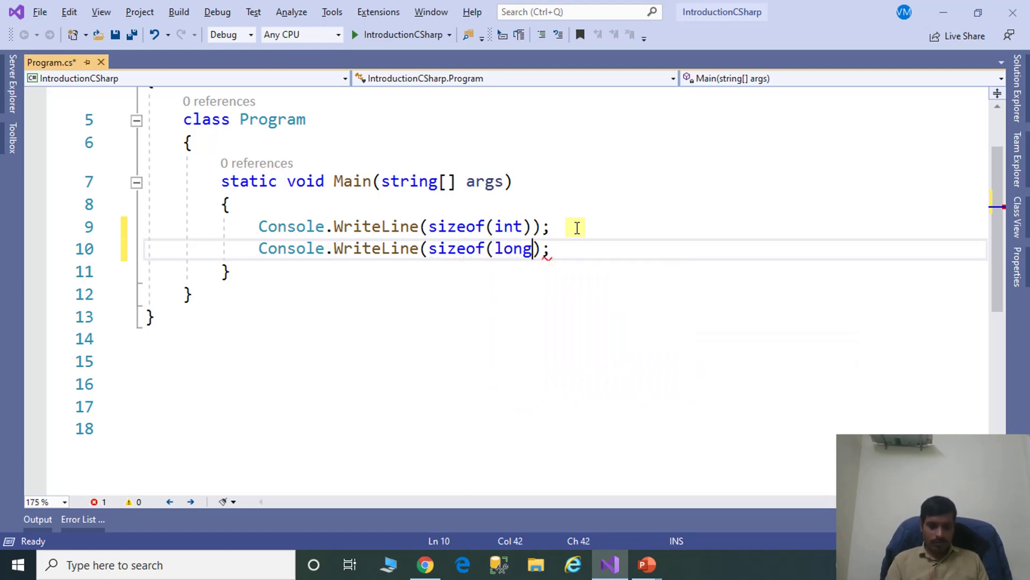
text())
key(ctrl+F5)
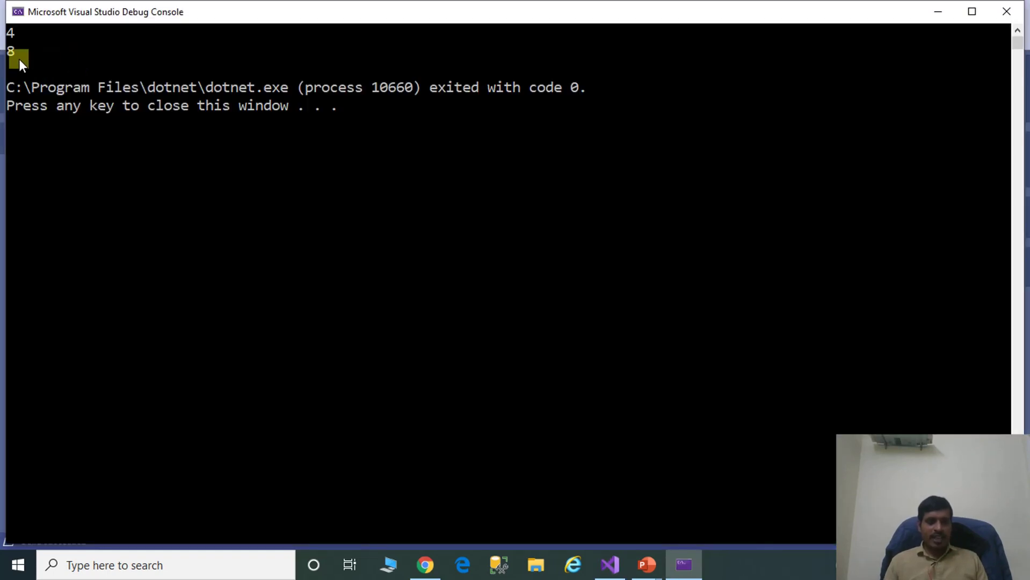
Add a sizeof(decimal) line, run to print 4, 8 and 16, and compare with the docs
key(Return)
text(c)
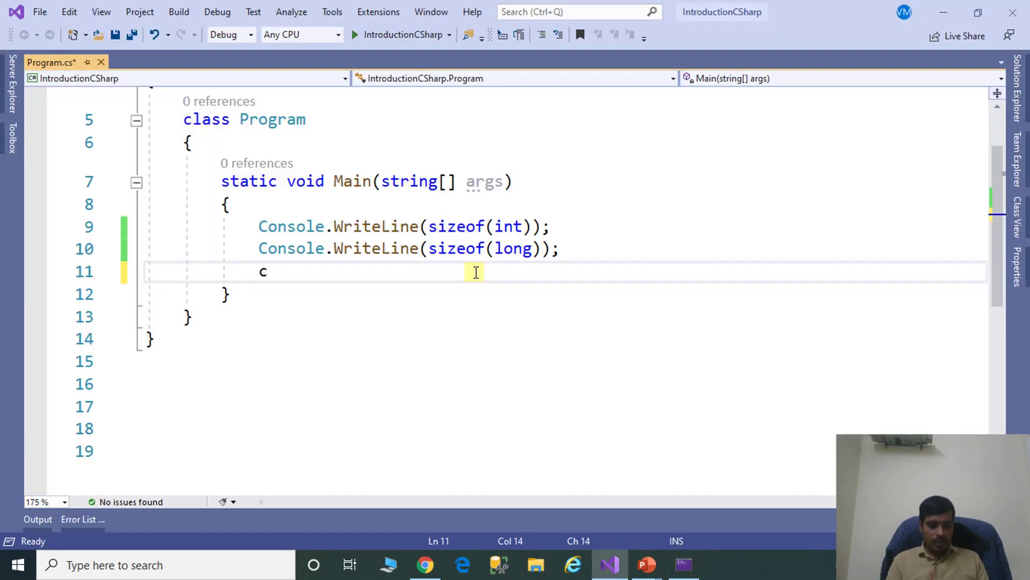
text(w)
key(Tab)
key(Tab)
text(sizeof(de)
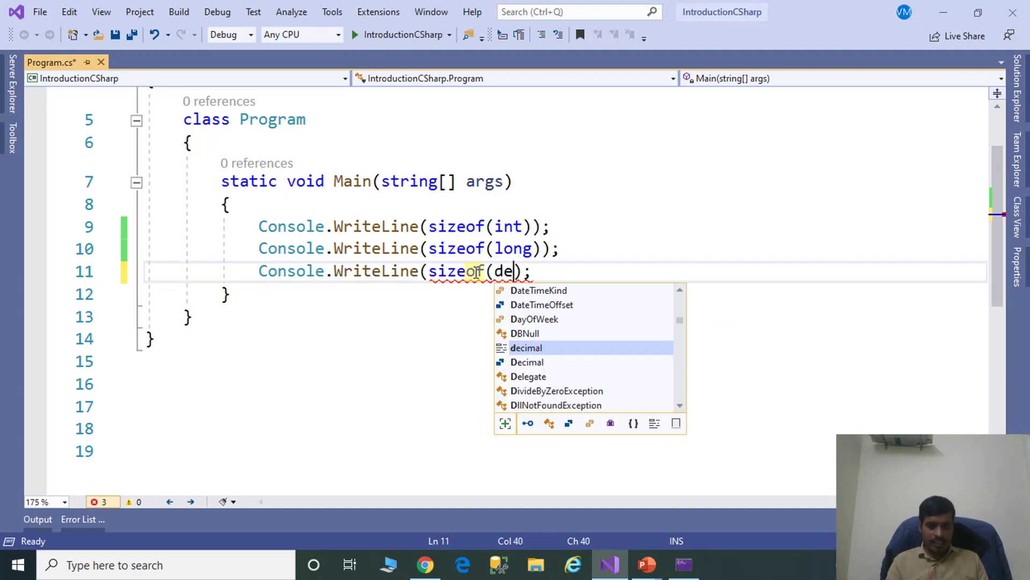
text(c)
key(Tab)
text())
click(480, 338)
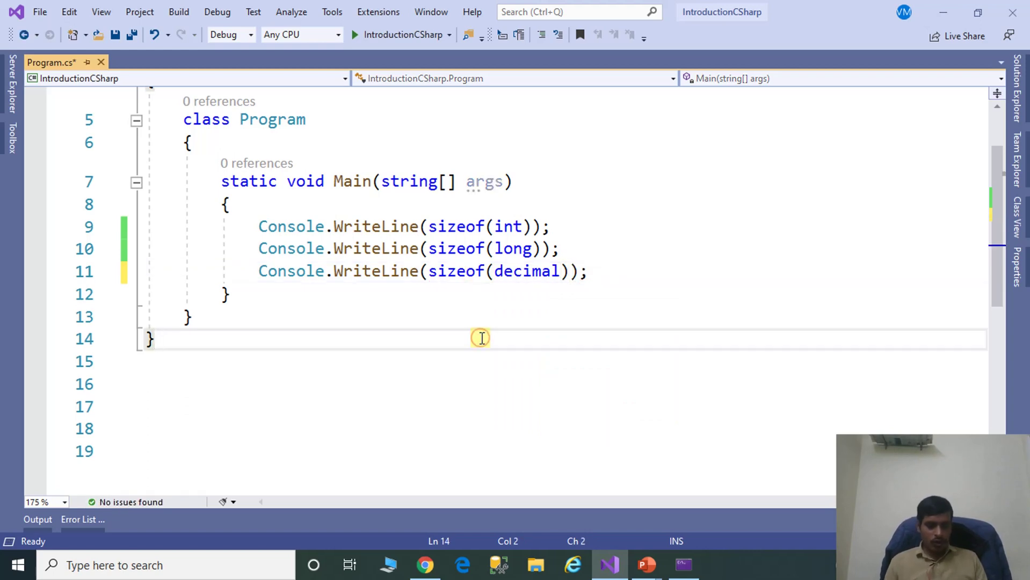
key(ctrl+F5)
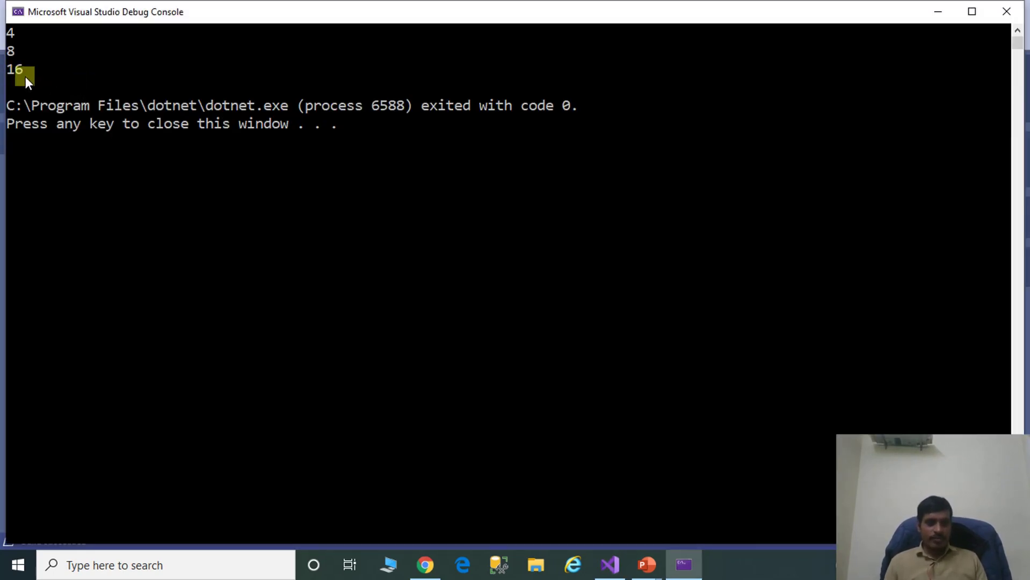
key(alt+Tab)
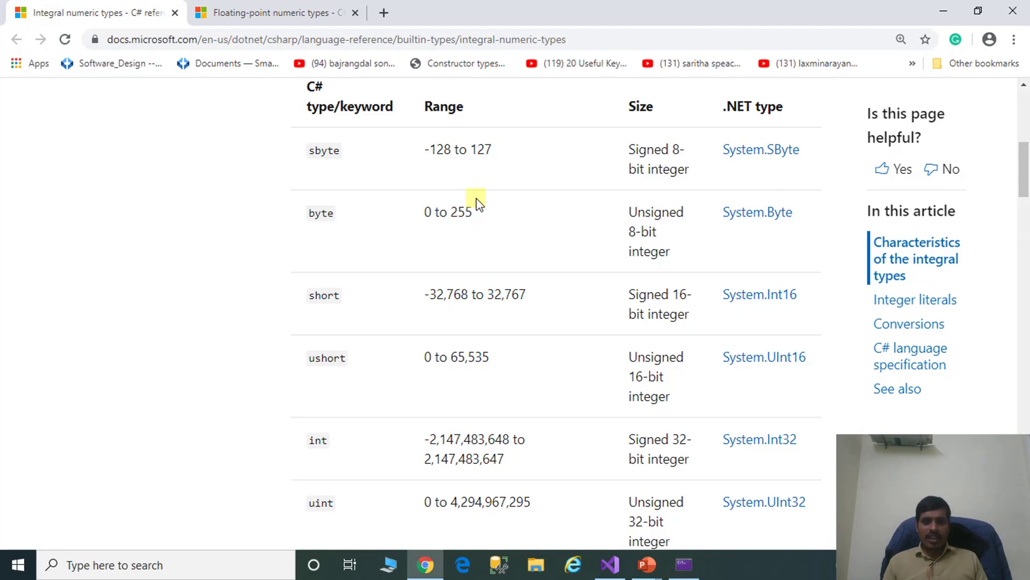
key(alt+Tab)
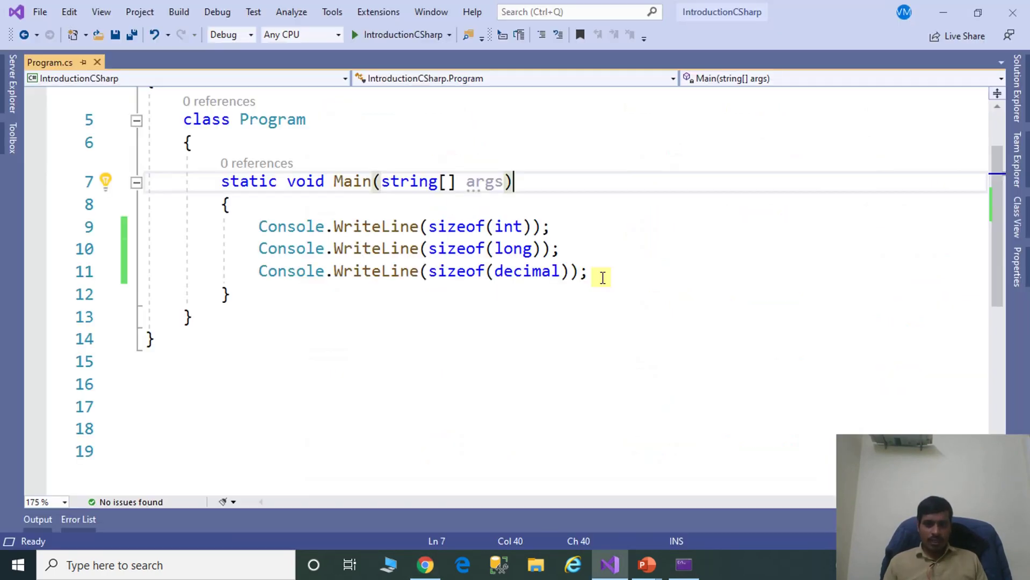
Replace the three sizeof lines with Console.WriteLine(short.MinValue)
mouse_move(600, 276)
mouse_down()
mouse_move(269, 213)
mouse_move(270, 229)
mouse_up()
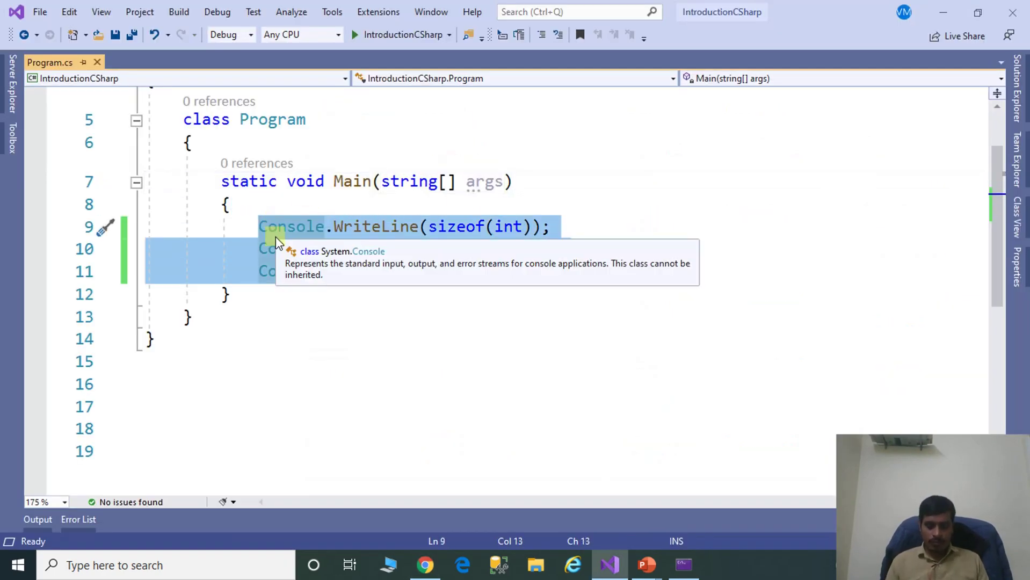
text(cw)
key(Tab)
key(Tab)
text(short.min)
key(Tab)
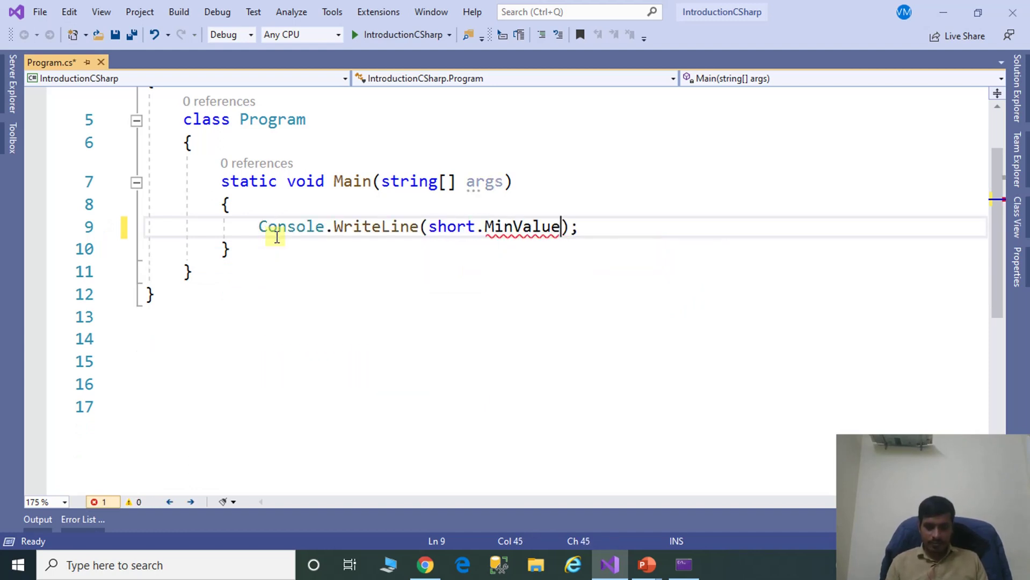
key(End)
key(Return)
text(w)
Add a short.MaxValue line, run to print -32768 and 32767, and compare with the docs
key(Tab)
key(Tab)
text(sho)
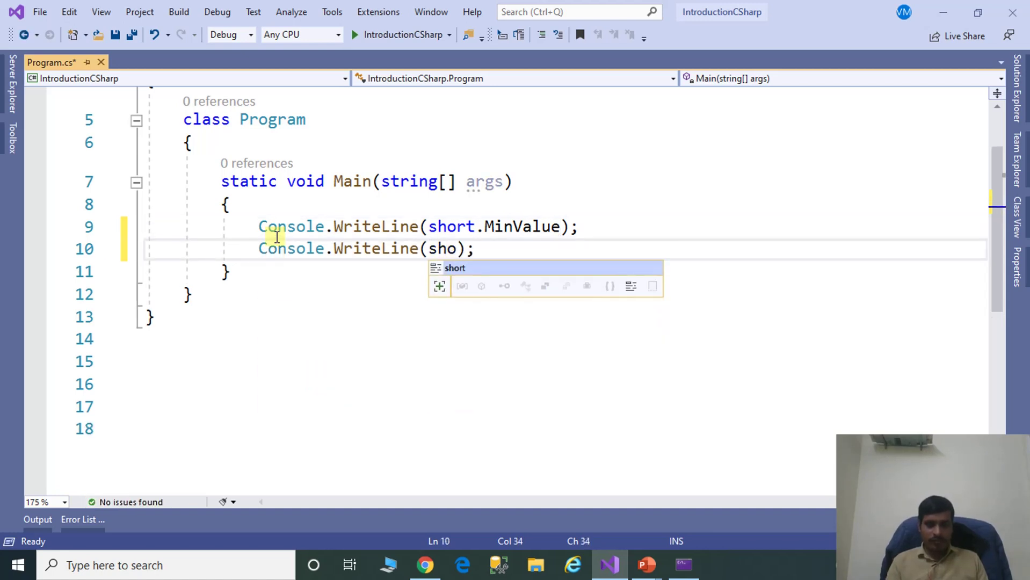
text(rt.m)
key(Tab)
click(599, 304)
key(ctrl+F5)
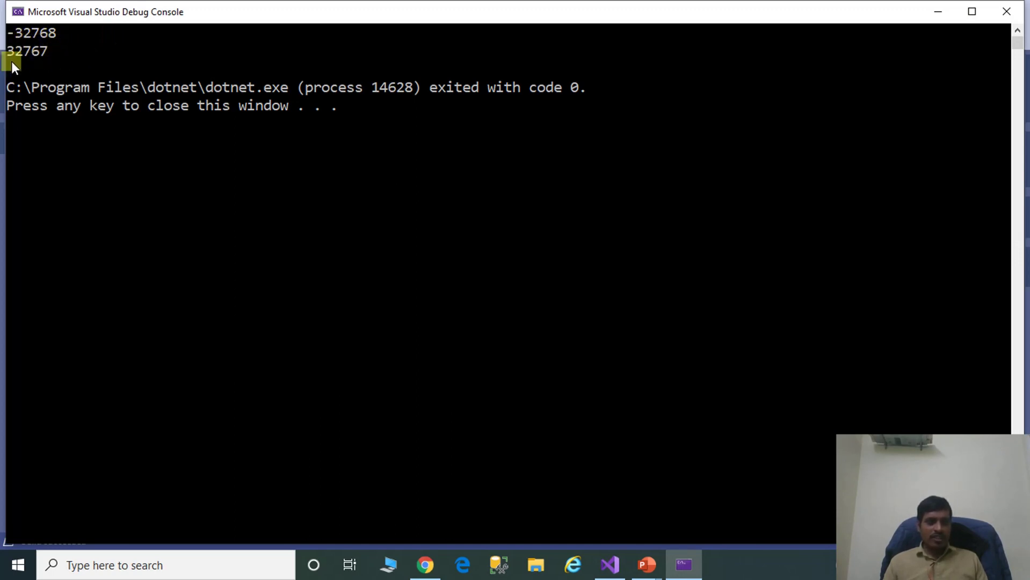
key(alt+Tab)
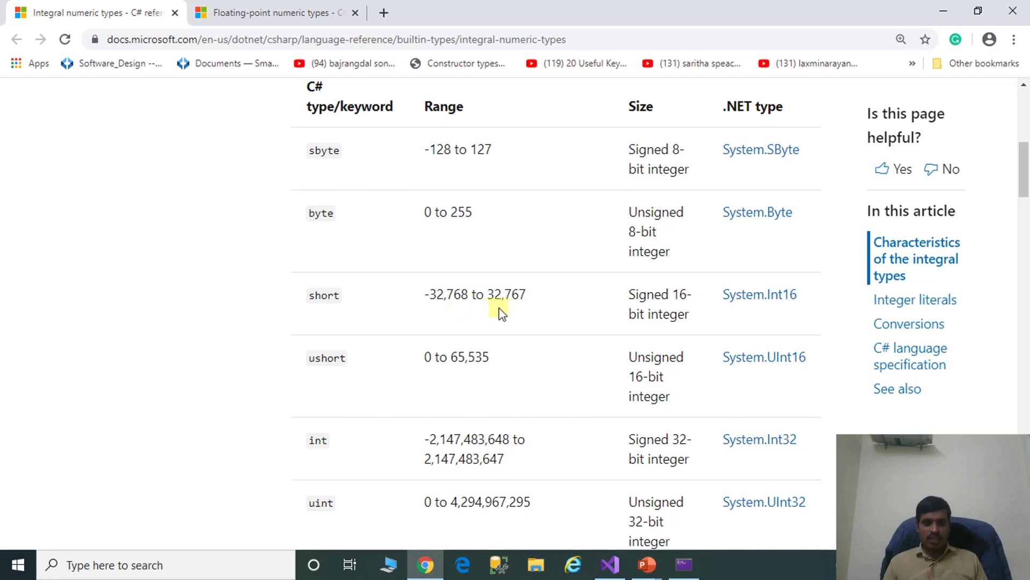
Delete the short range lines and write Console.WriteLine(float.MinValue)
key(alt+Tab)
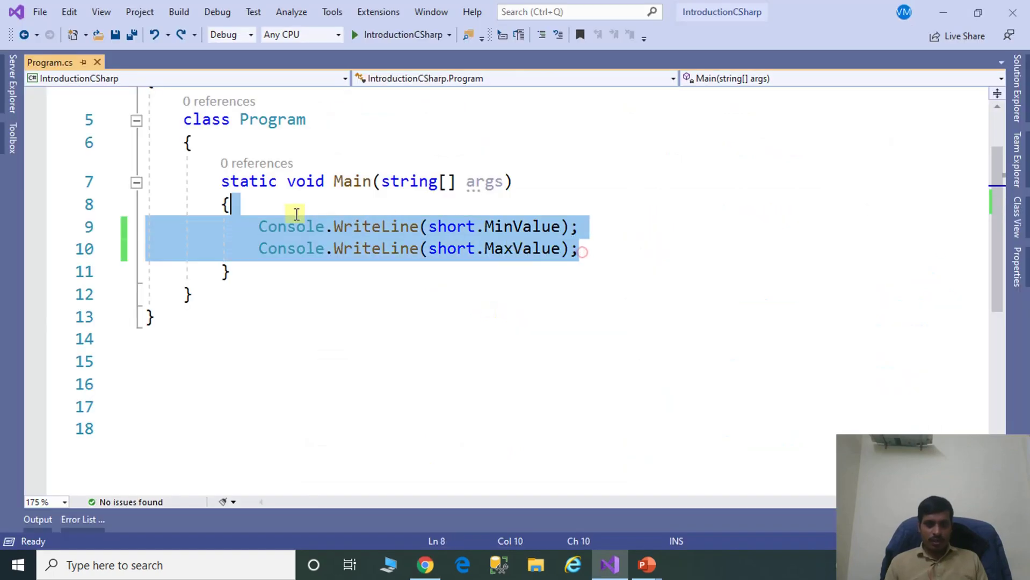
drag(584, 249, 249, 223)
key(Delete)
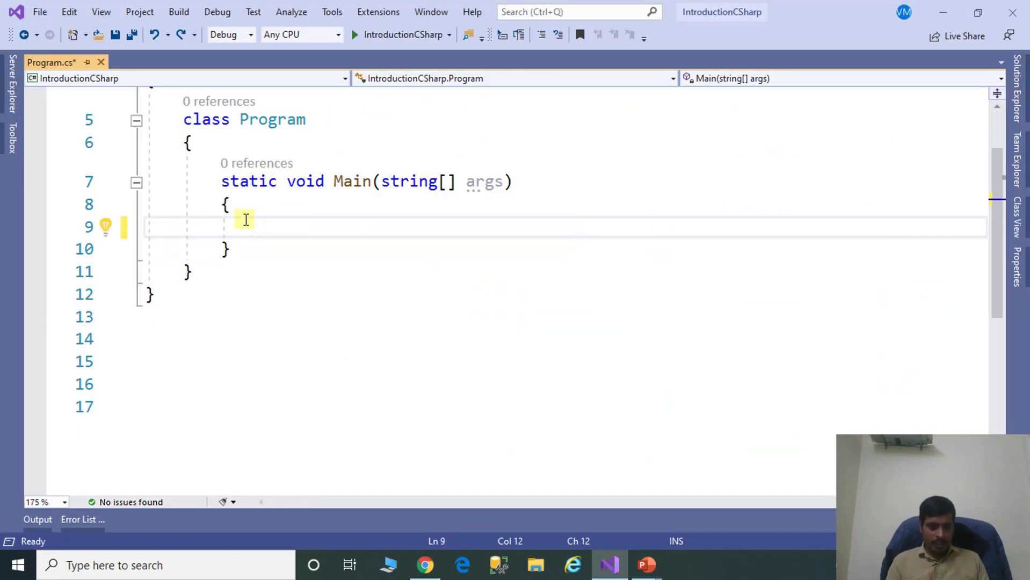
text(cw)
key(Tab)
key(Tab)
text(float.)
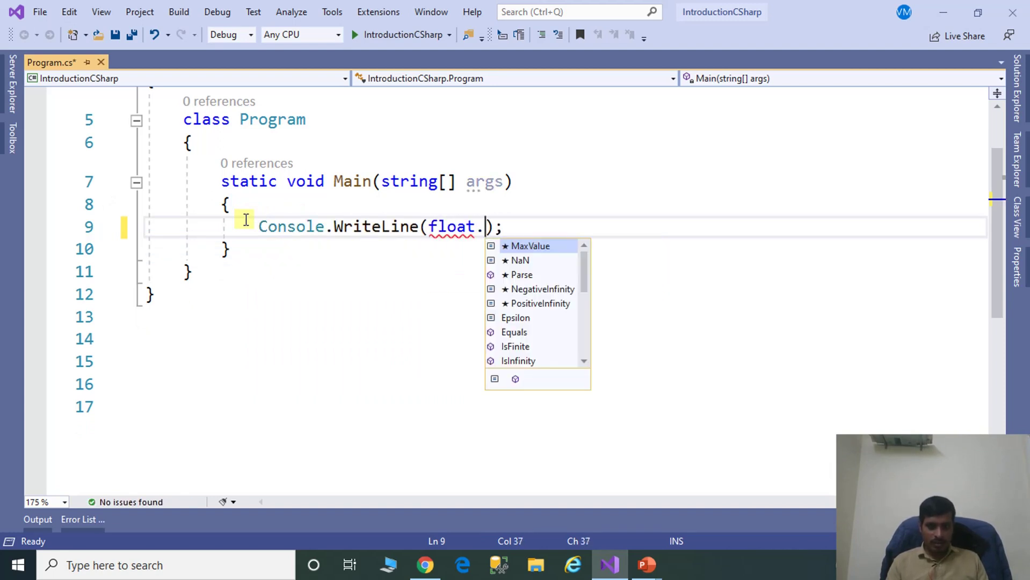
text(min)
key(Tab)
key(End)
key(Return)
text(cw)
Add a float.MaxValue line and run, printing -3.402823E+38 and 3.402823E+38, then check the docs
key(Tab)
key(Tab)
text(flo)
key(Tab)
text(.)
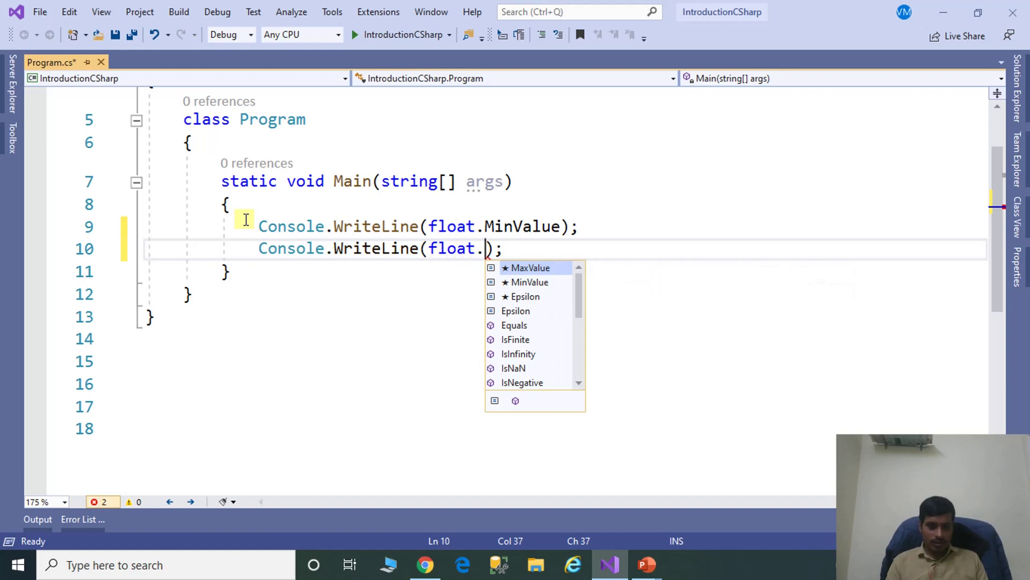
text(ma)
key(Tab)
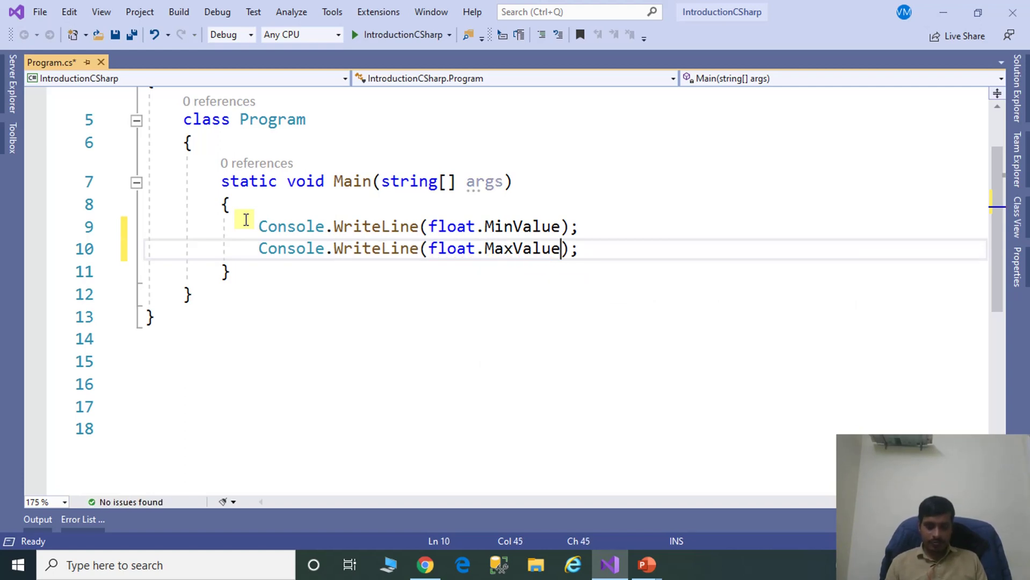
click(400, 322)
key(ctrl+F5)
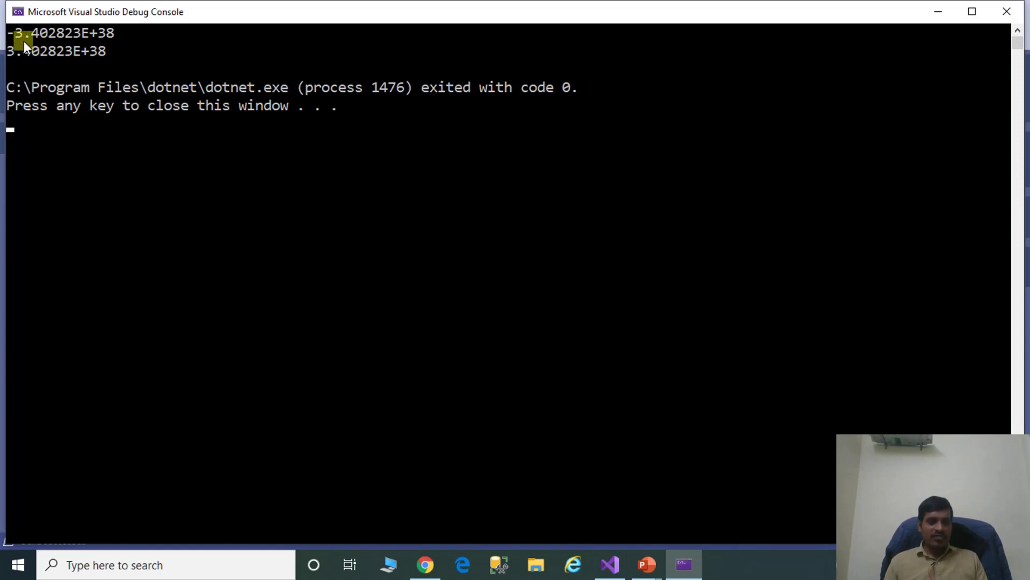
key(Return)
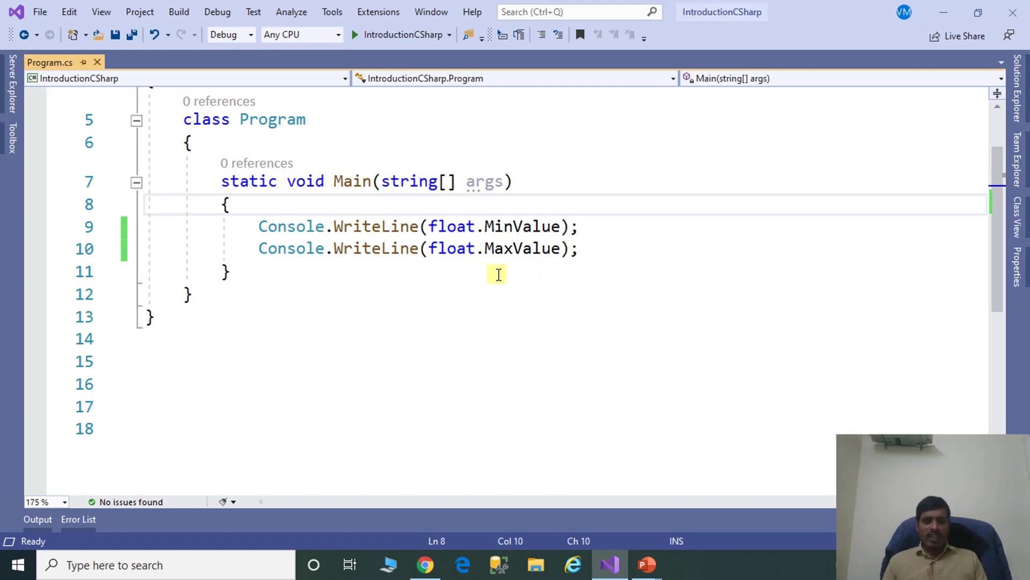
key(alt+Tab)
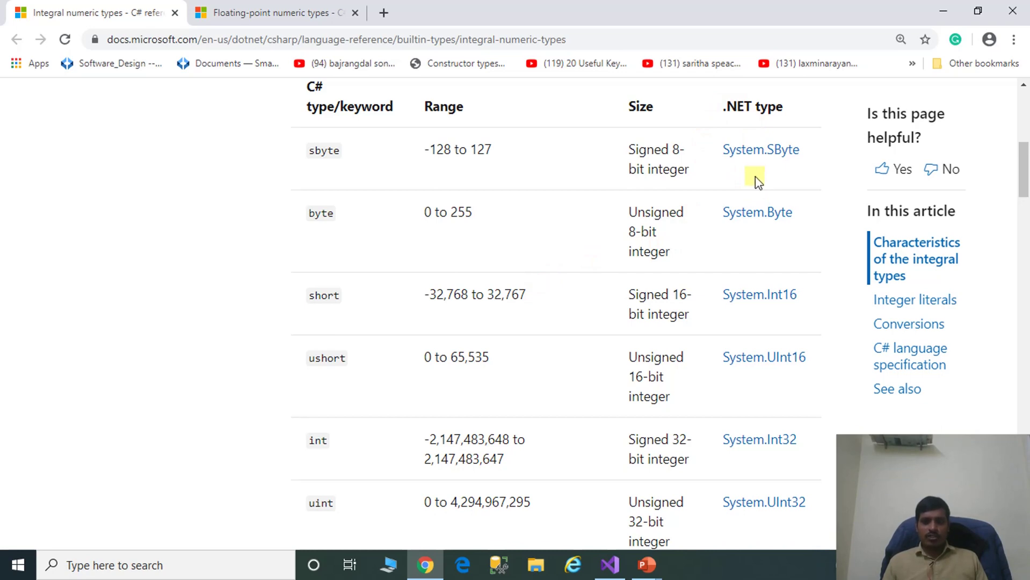
Replace both range lines with Console.WriteLine(typeof(int)) and run it to print System.Int32
key(alt+Tab)
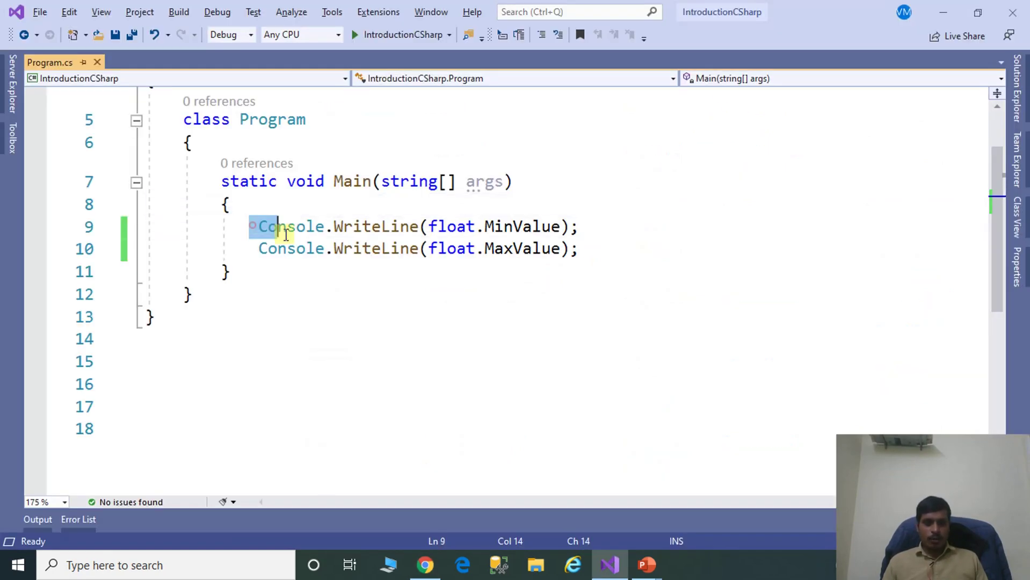
drag(256, 226, 596, 248)
key(BackSpace)
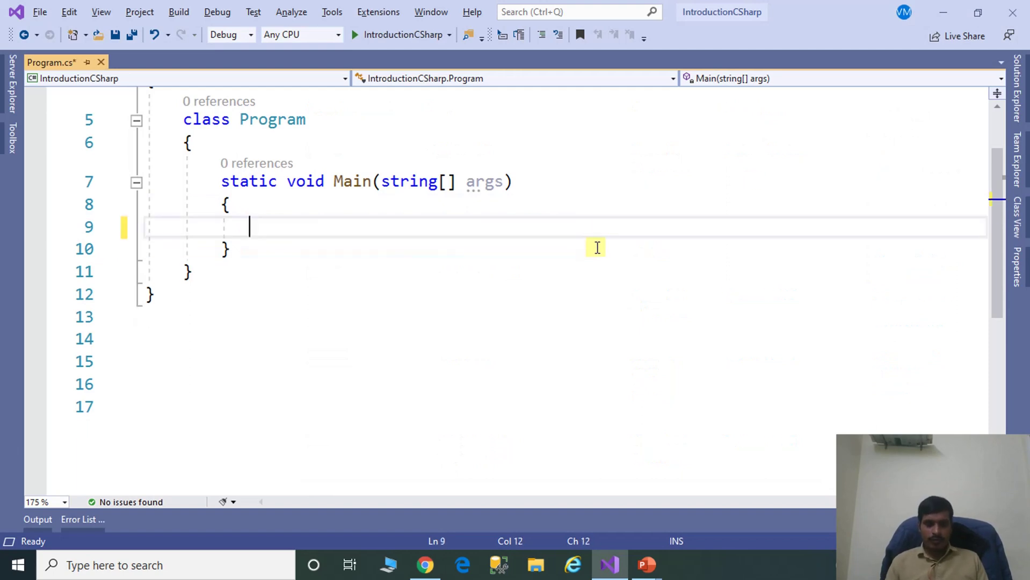
text(cw)
key(Tab)
key(Tab)
text(type)
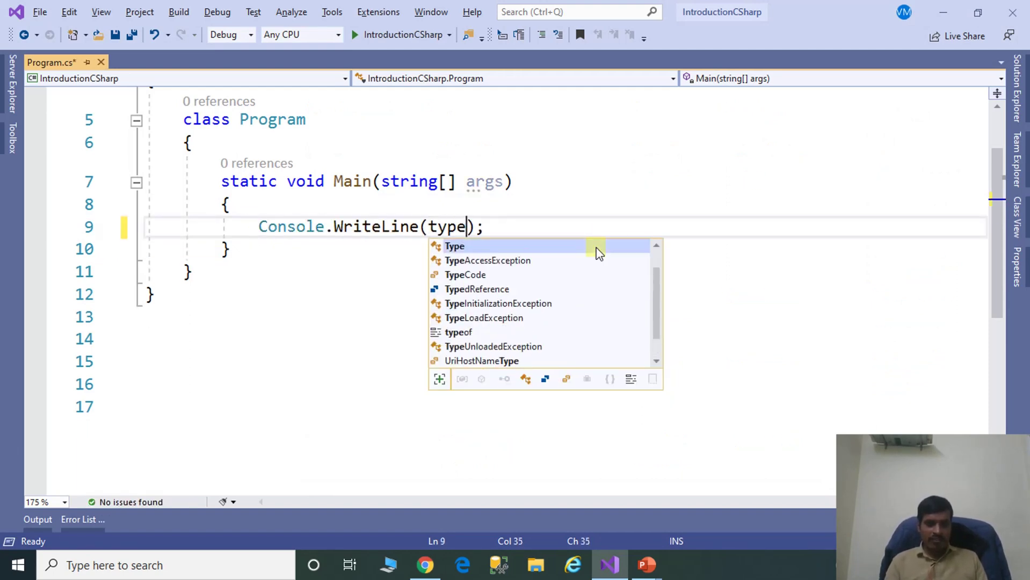
text(of)
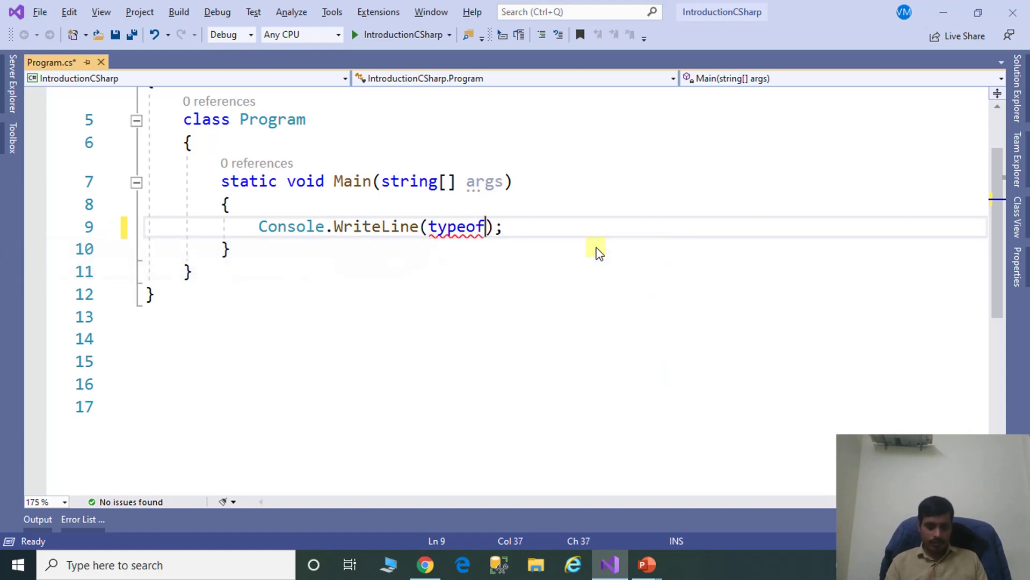
text((int)
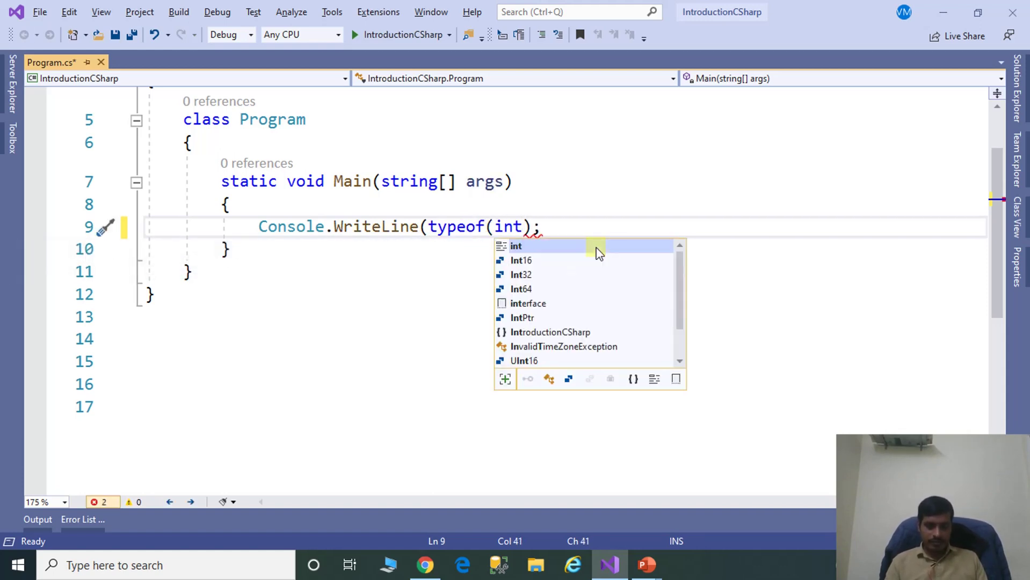
text())
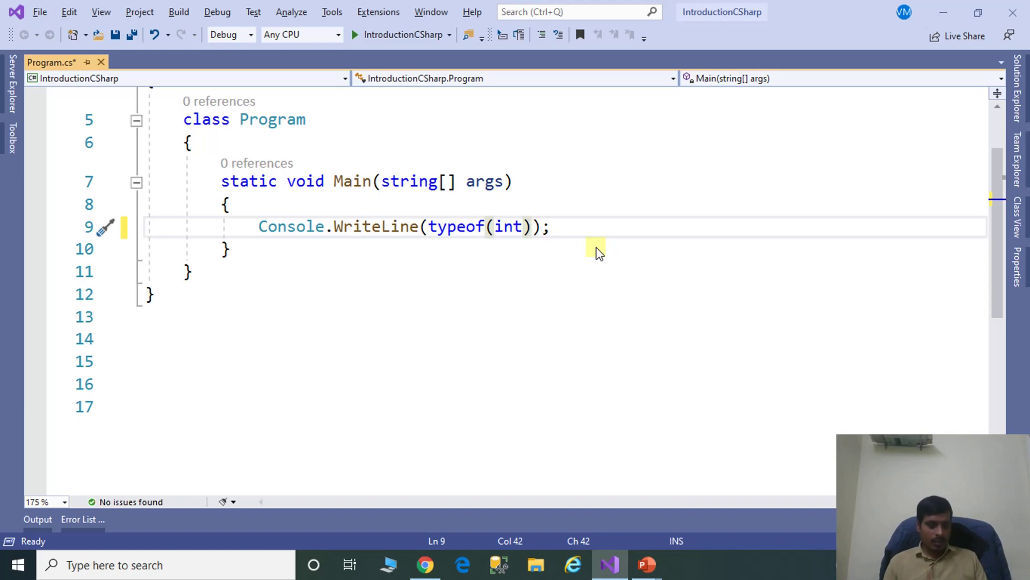
key(ctrl+F5)
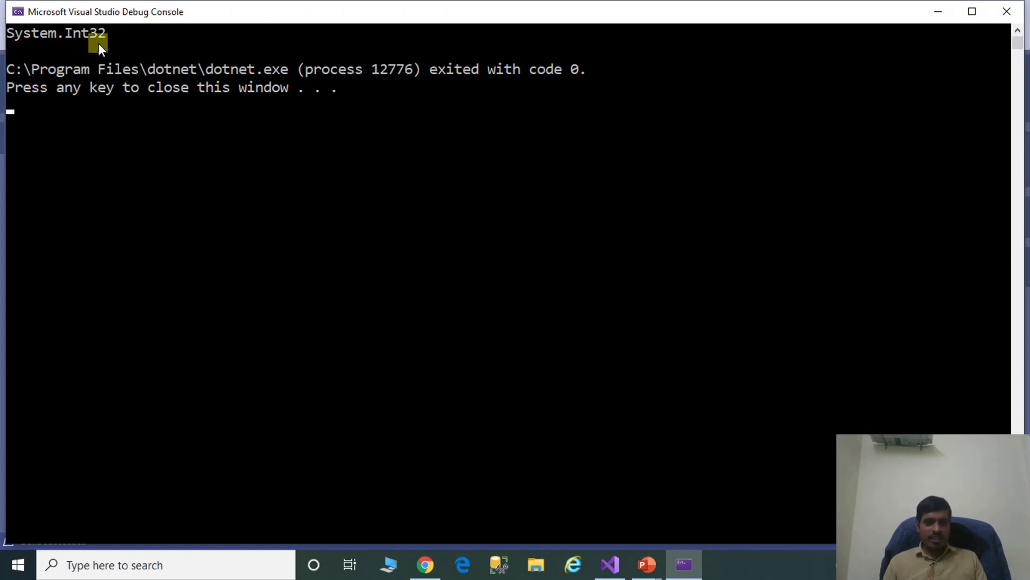
Add a Console.WriteLine(typeof(float)) line below the typeof(int) line
key(Return)
text(c)
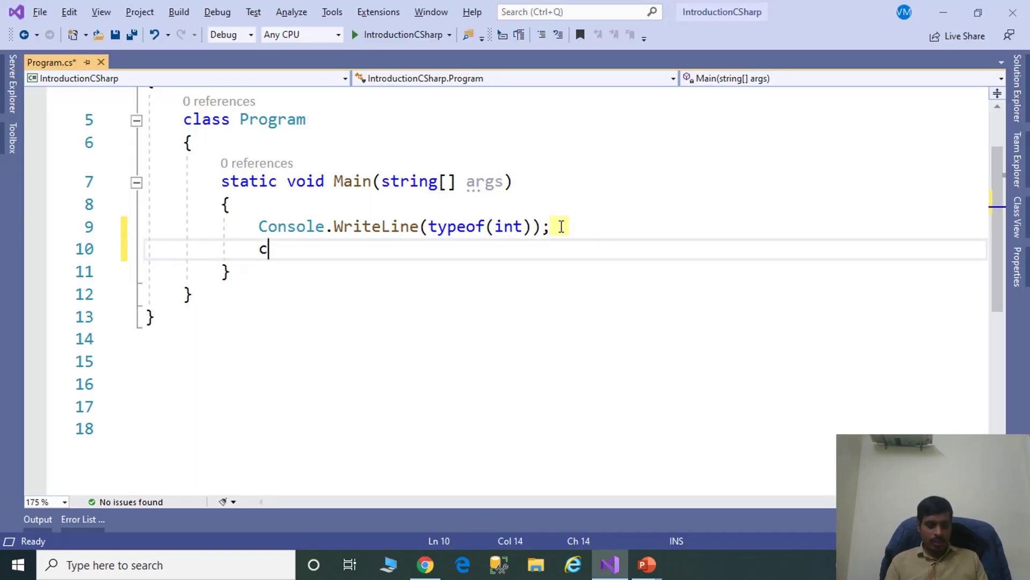
text(w)
key(Tab)
key(Tab)
text(typ)
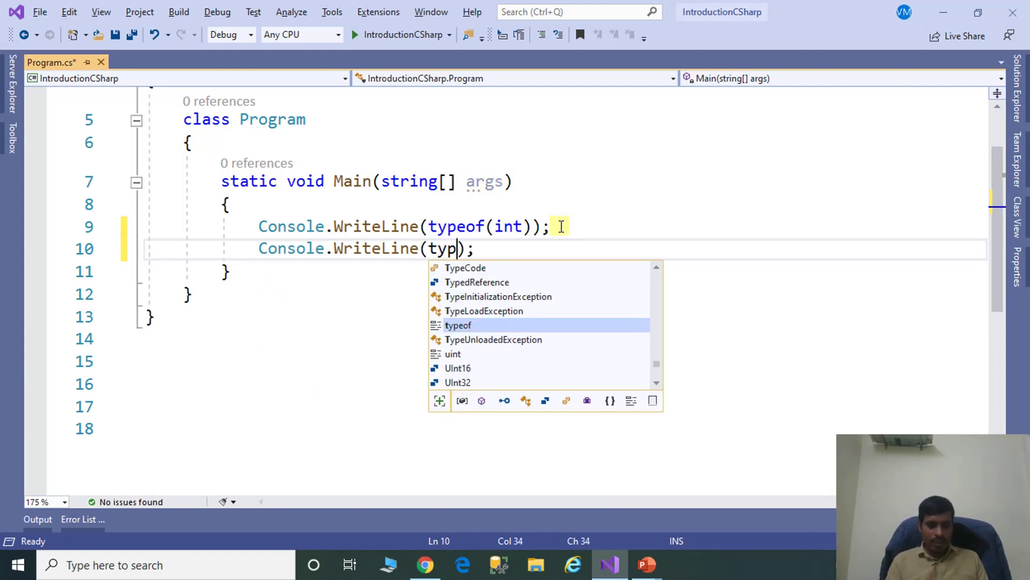
text(eo)
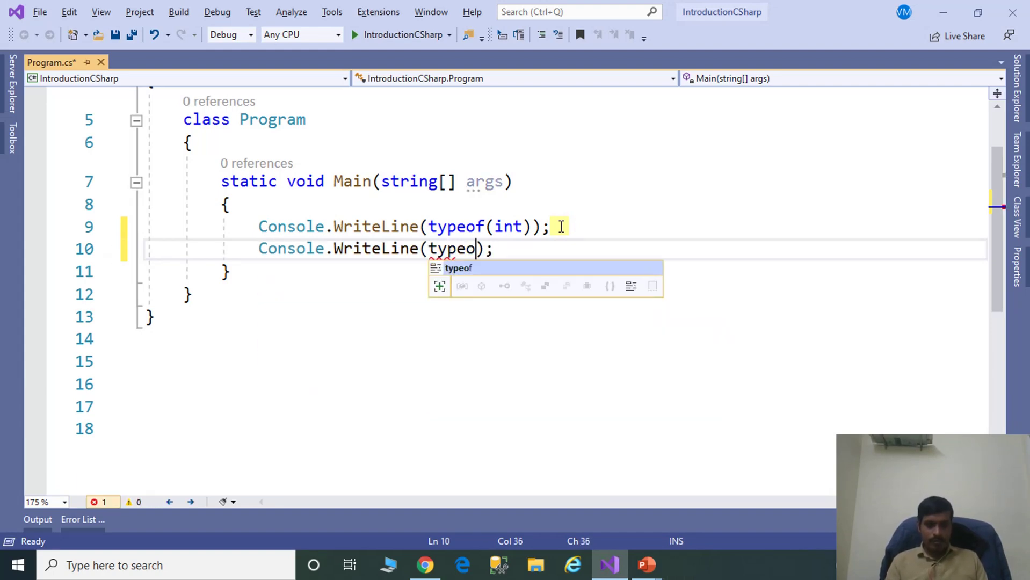
text(f()
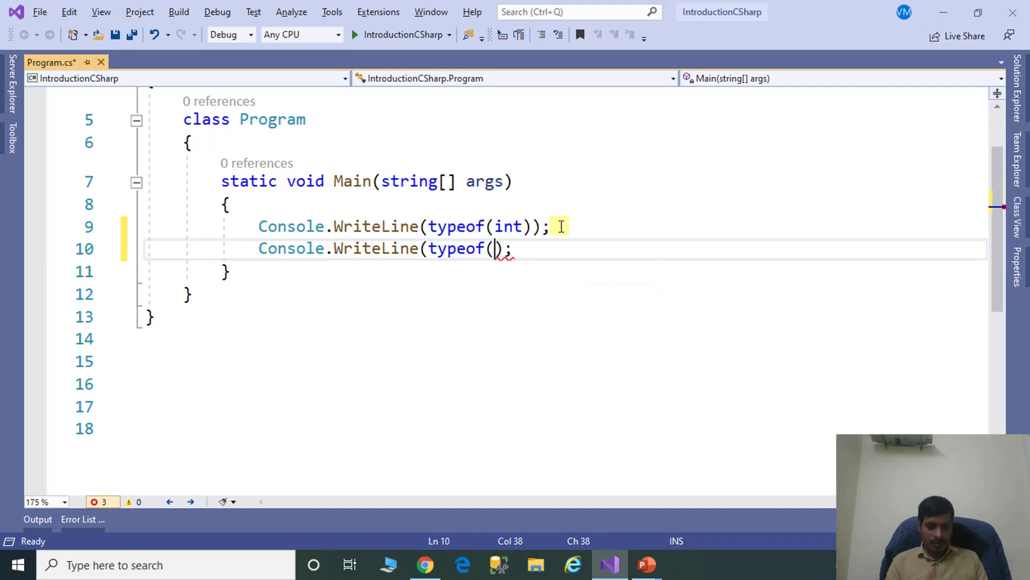
text(float))
key(End)
key(Return)
text(cw)
Add typeof(string) and typeof(bool) lines and run, printing System.Int32, Single, String and Boolean
key(Tab)
key(Tab)
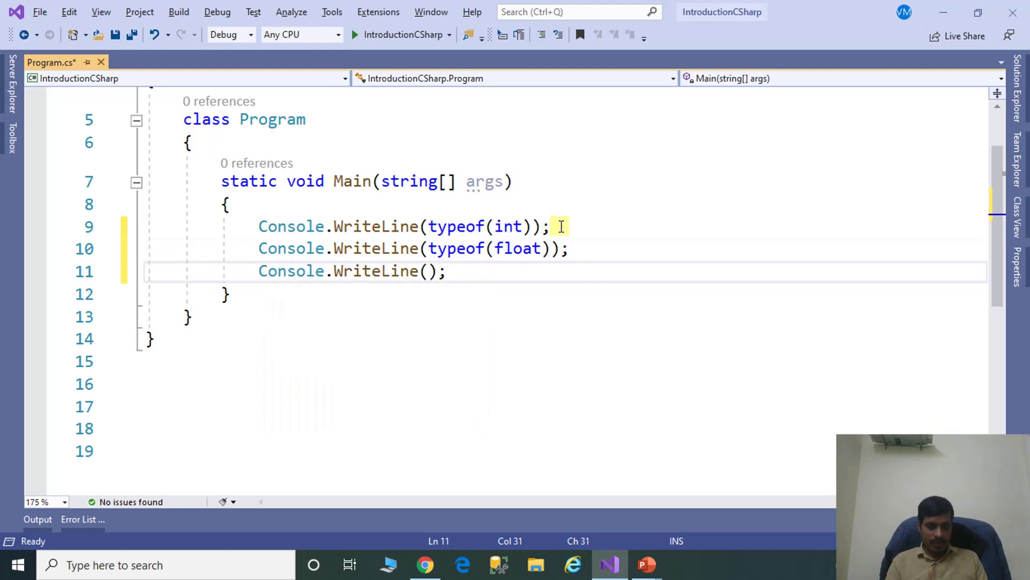
text(typeof(str)
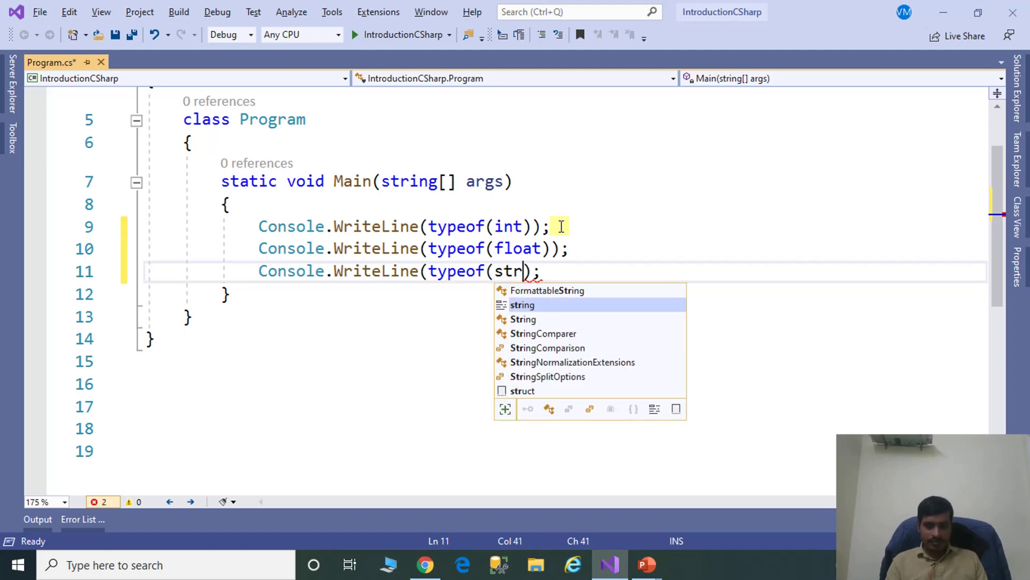
key(Tab)
text())
key(Return)
text(cw)
key(Tab)
key(Tab)
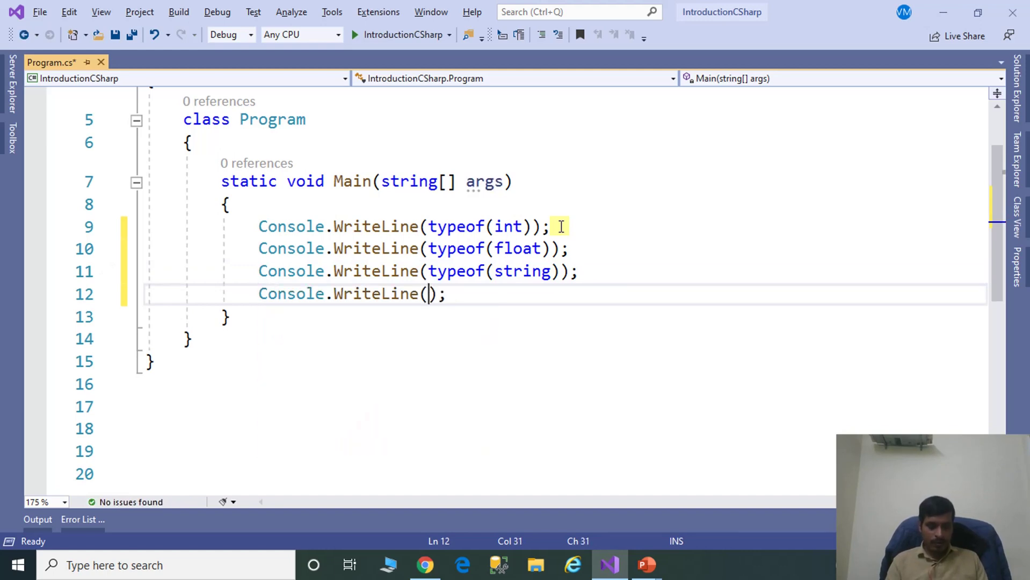
text(typeof)
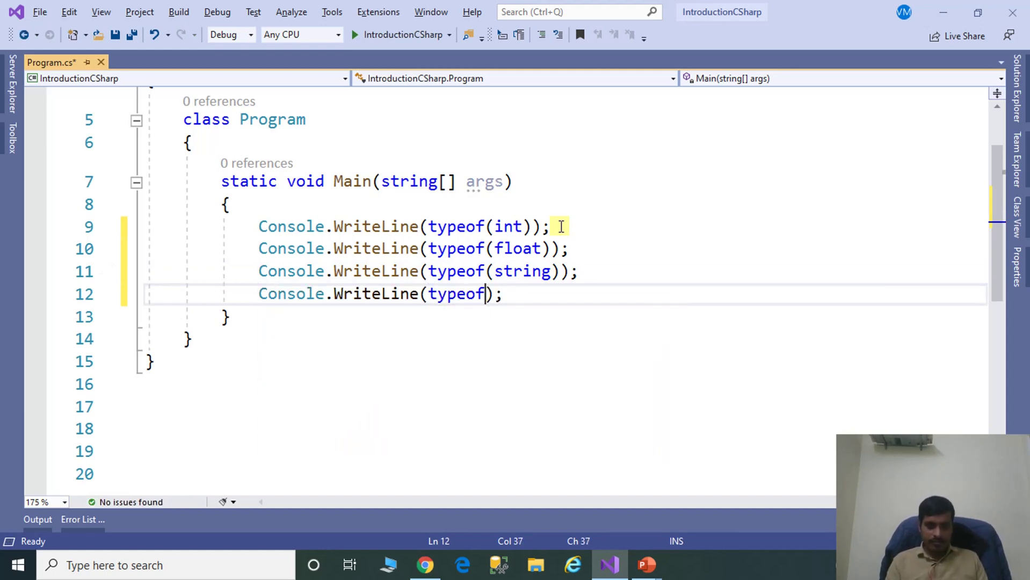
text((bll)
key(Tab)
text())
click(607, 272)
key(ctrl+F5)
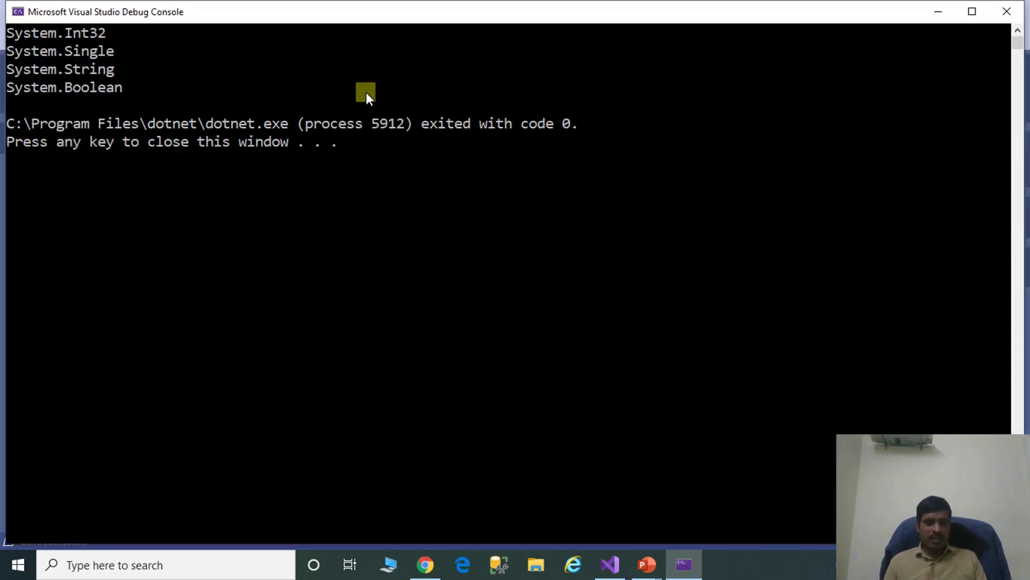